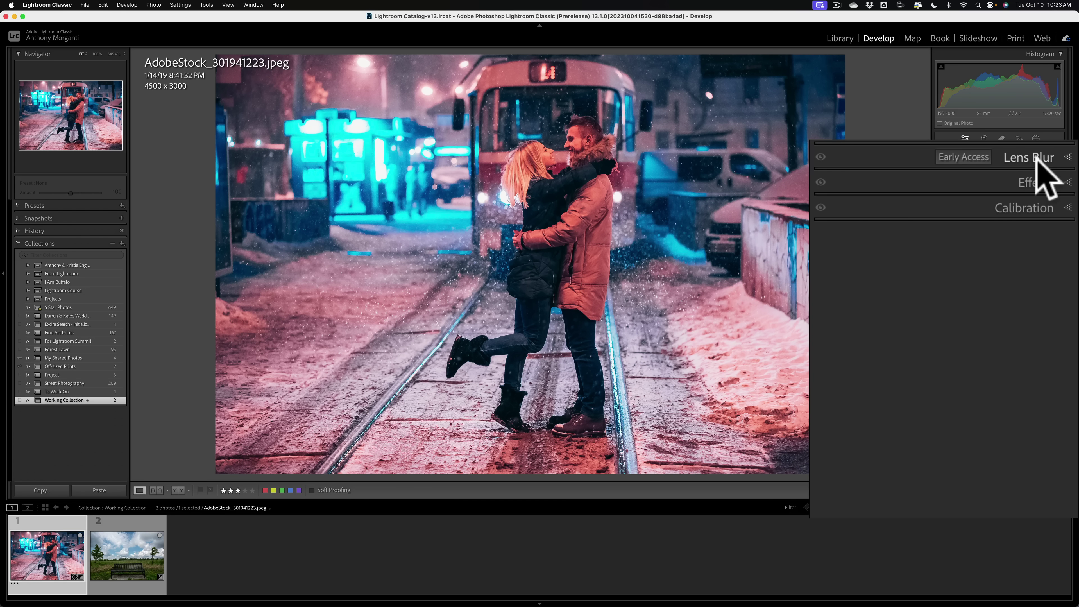
- Apply Lens Blur to the couple photo and toggle it off and on to compare
click(1036, 157)
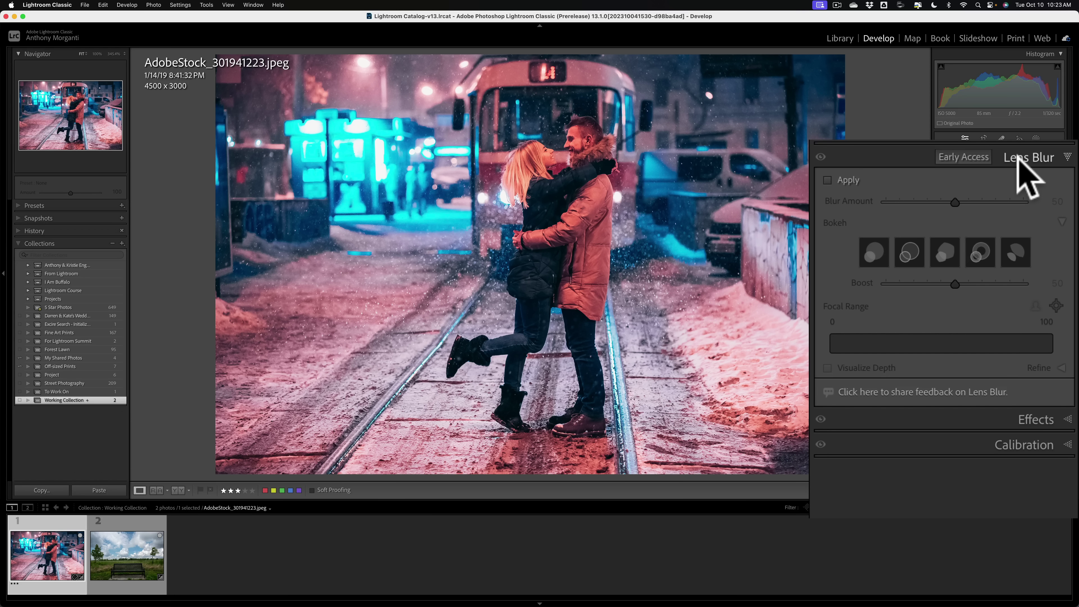
click(827, 180)
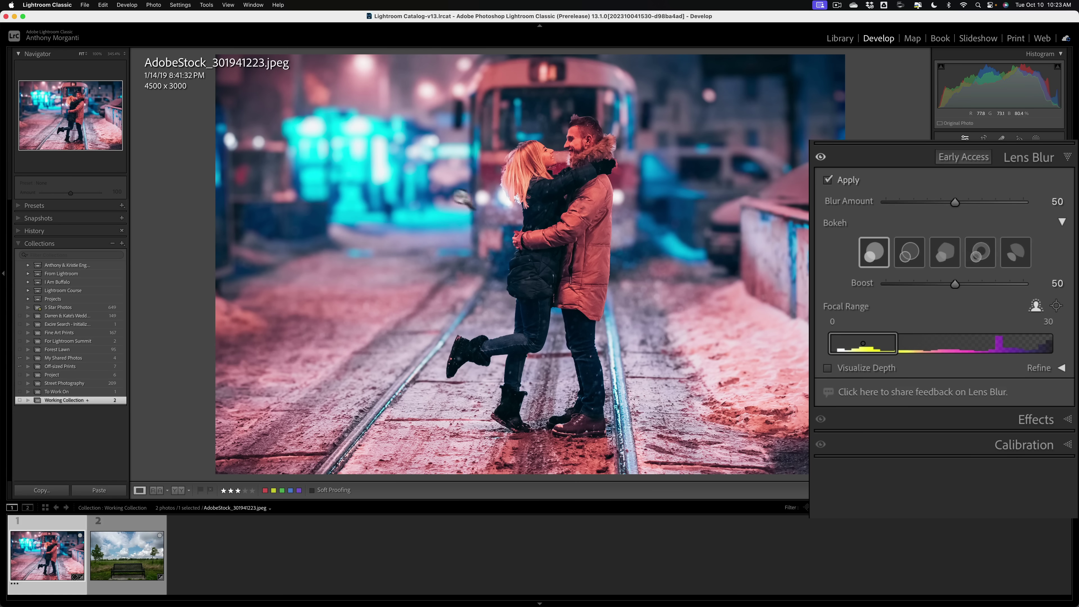
click(821, 157)
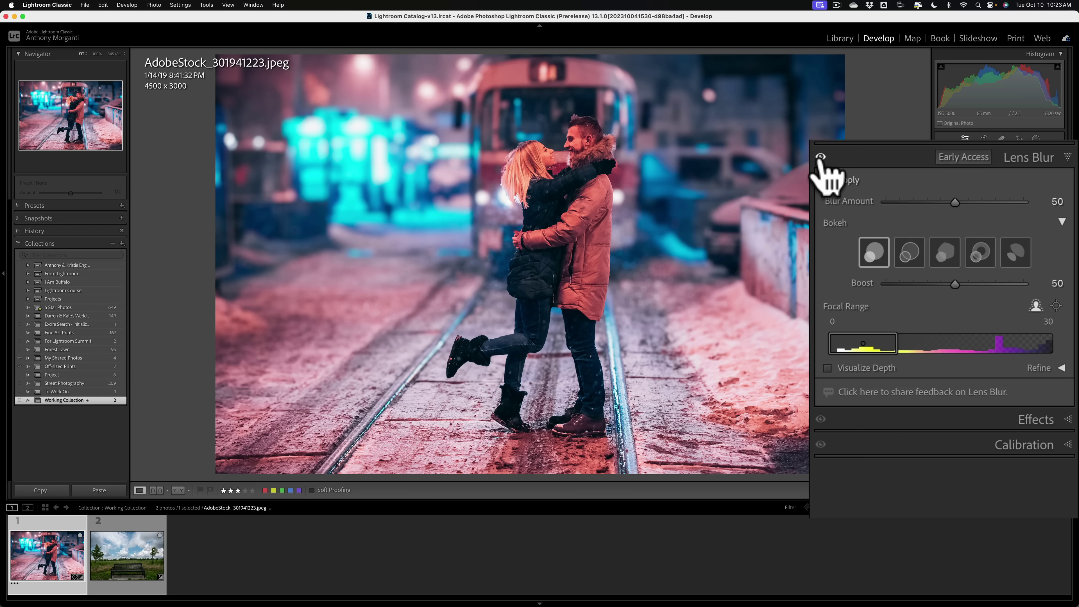
click(820, 156)
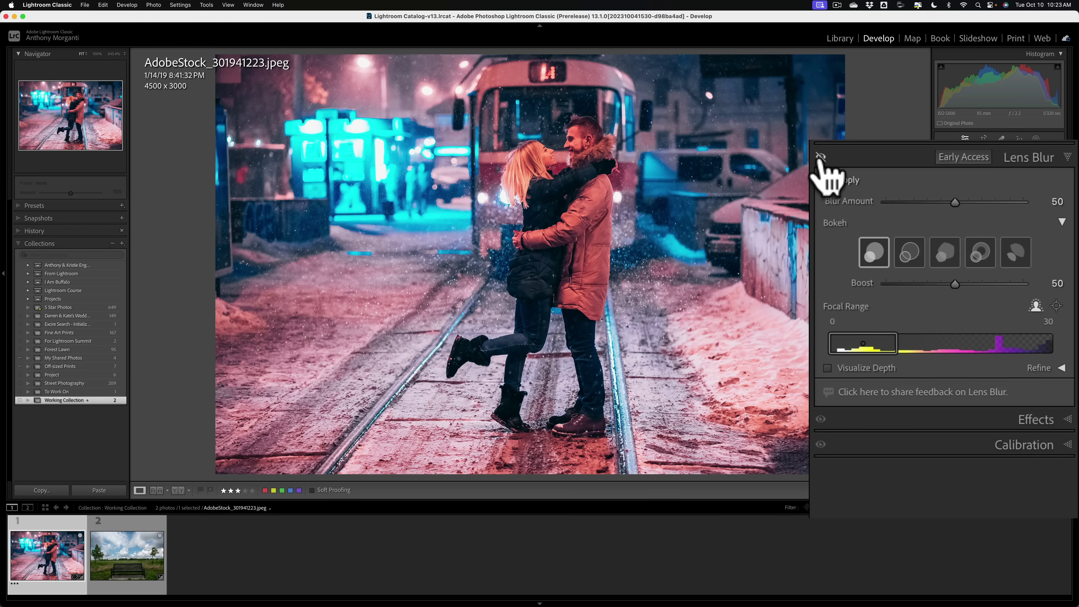
click(820, 156)
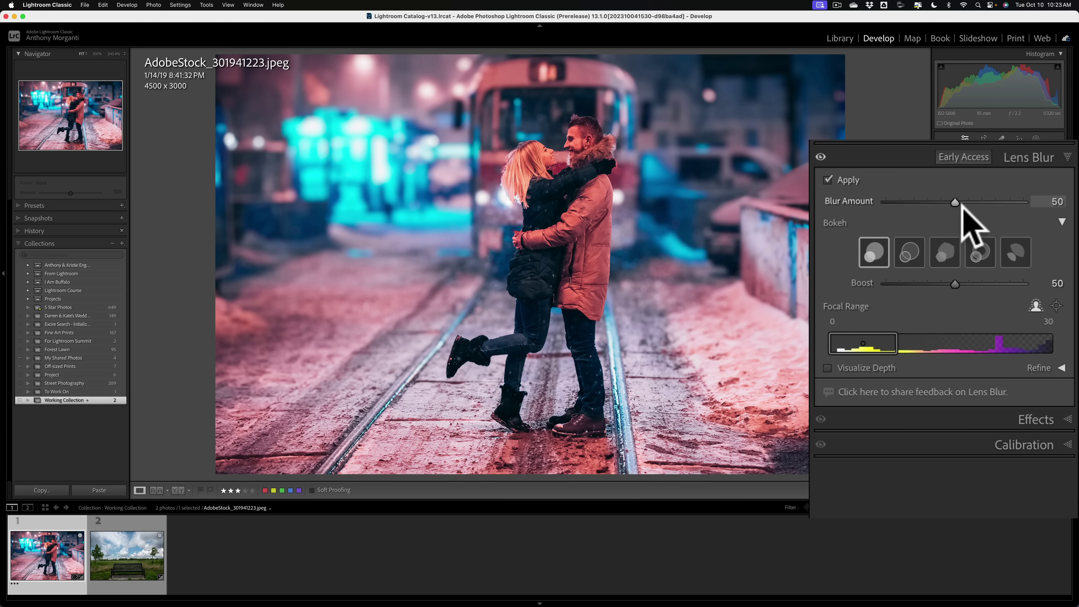
- Raise the Blur Amount, try each bokeh shape, and settle on the fourth, ringed shape
mouse_move(953, 201)
mouse_down()
mouse_move(1051, 204)
mouse_move(892, 205)
mouse_move(1052, 204)
mouse_move(997, 204)
mouse_up()
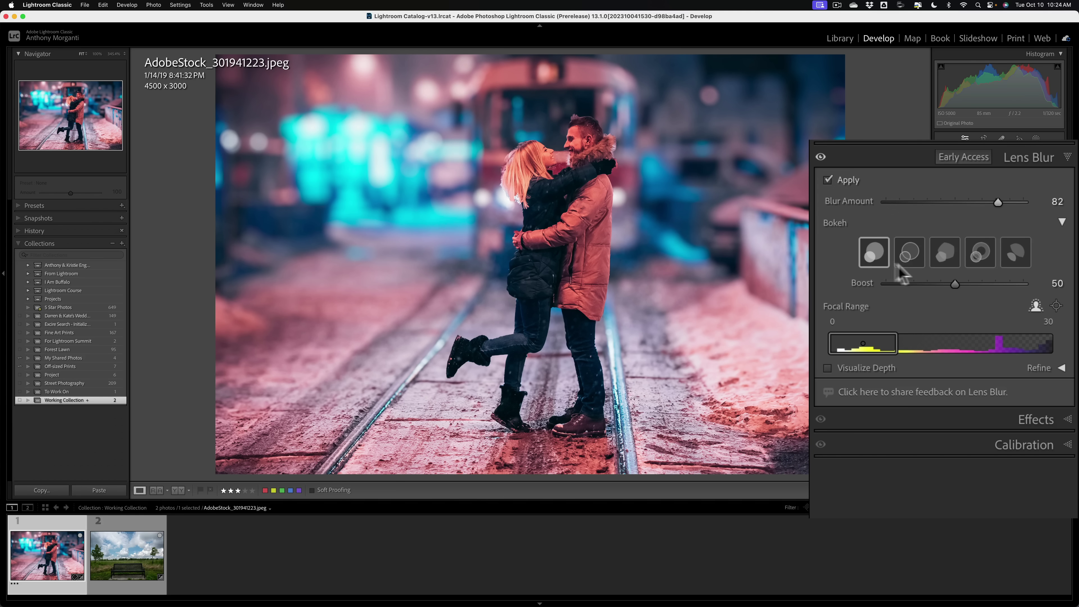
click(908, 253)
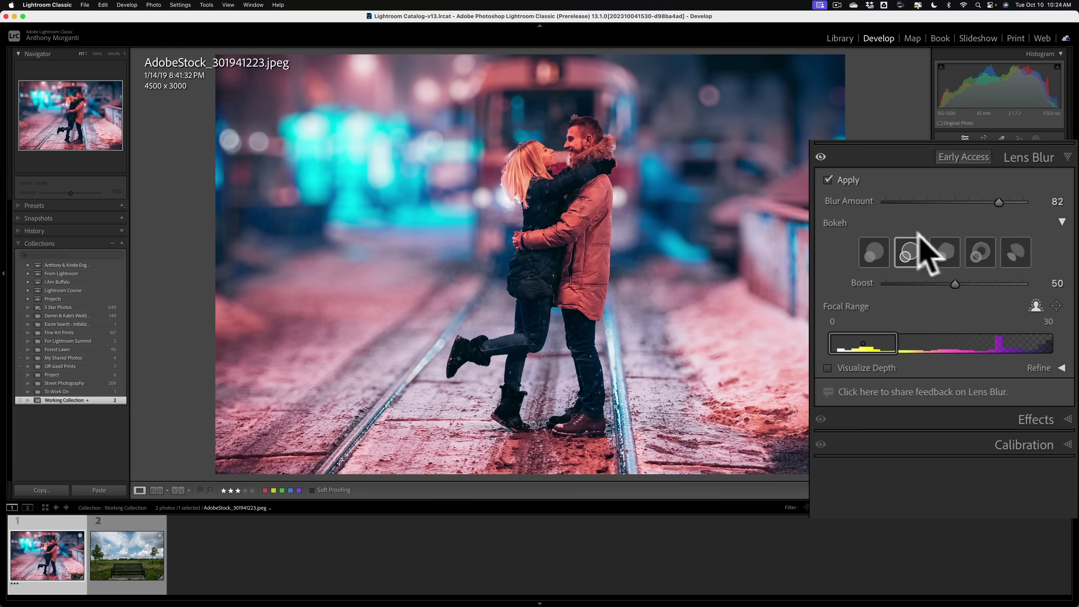
click(946, 257)
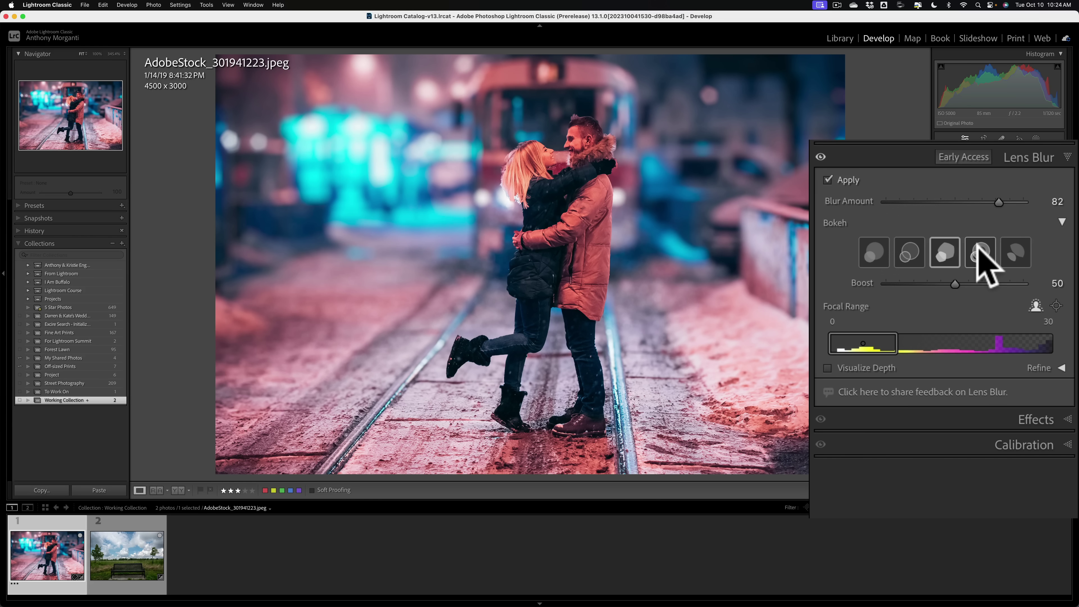
click(980, 254)
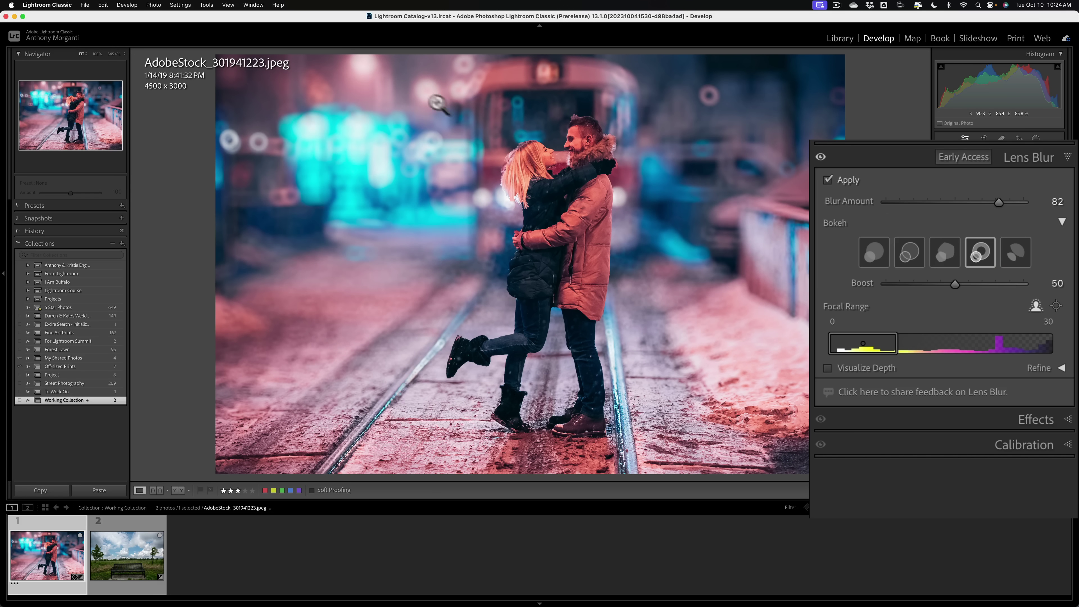
click(1019, 255)
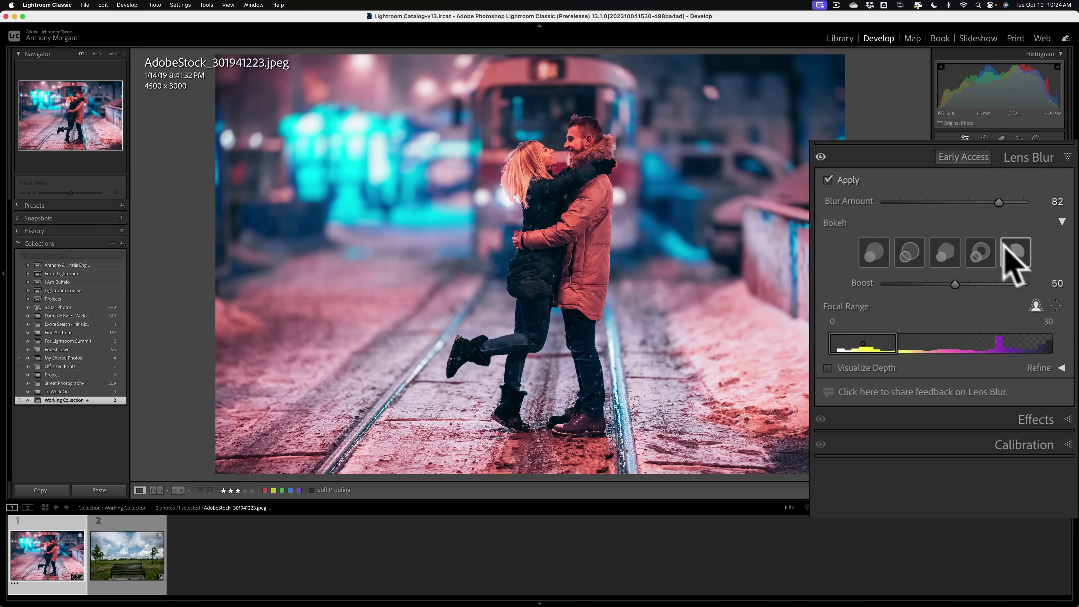
click(984, 243)
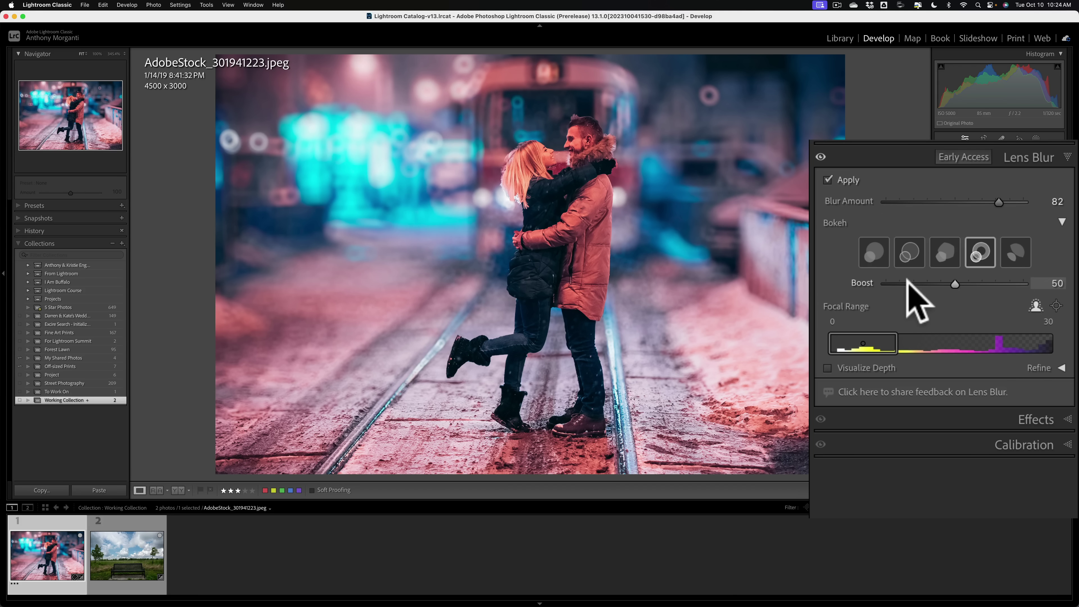
- Sweep the bokeh Boost, set it to 54, and choose the second bokeh shape
drag(956, 284, 1034, 282)
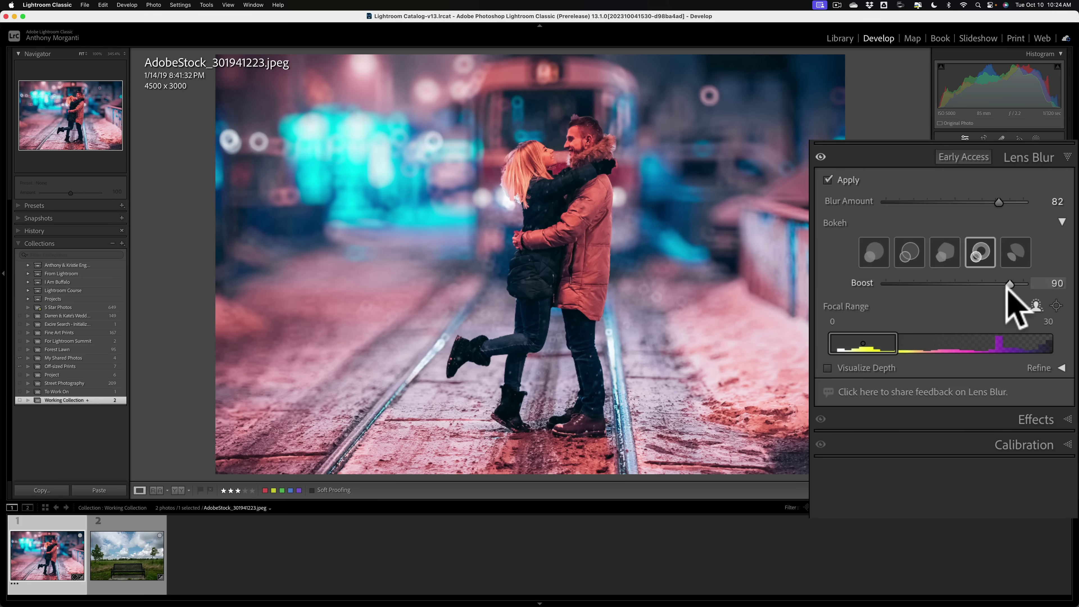
drag(1007, 285, 959, 298)
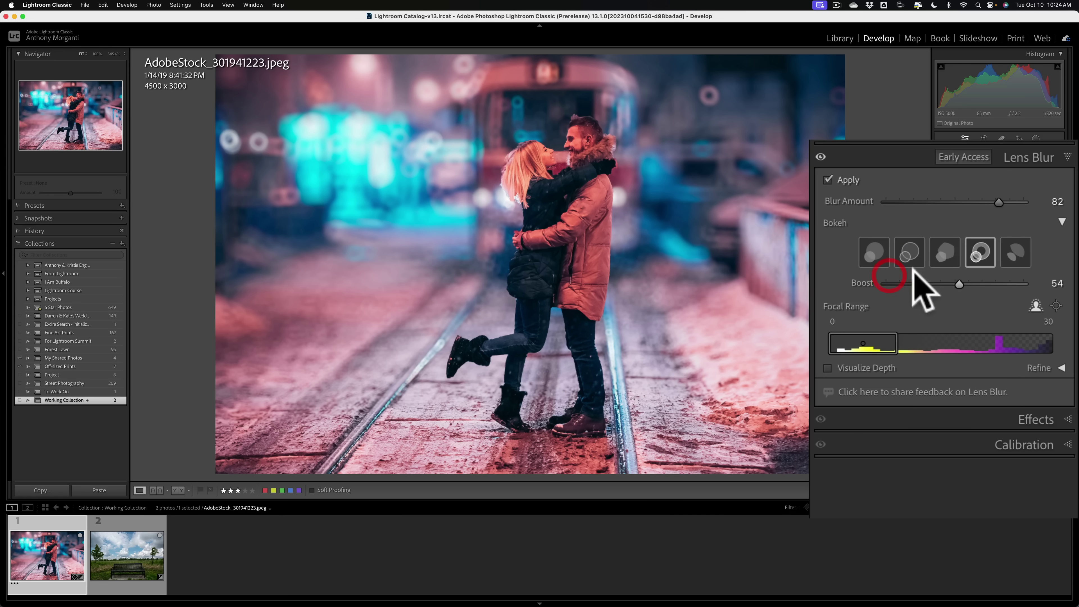
click(910, 250)
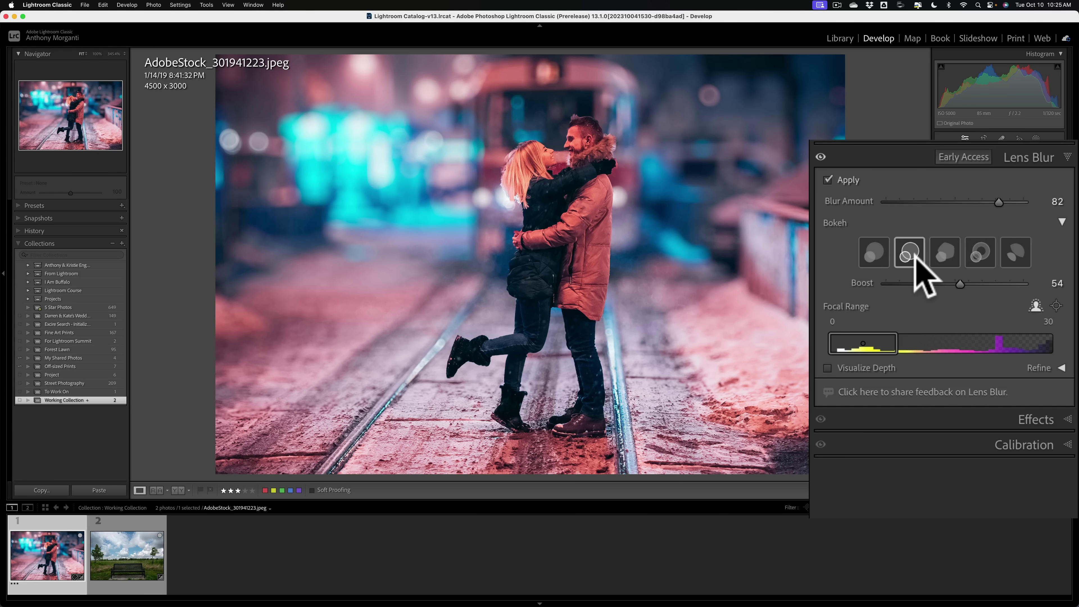
- Move the Lens Blur focal range through mid depths, finishing at 0–30 so the couple stays sharp
drag(859, 344, 997, 326)
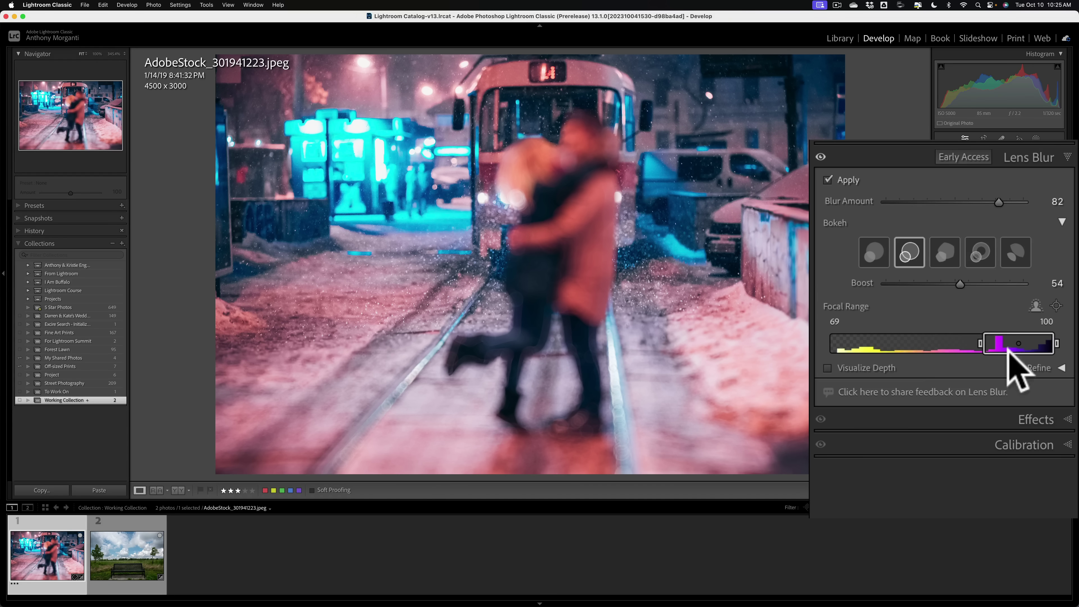
drag(1008, 350, 859, 354)
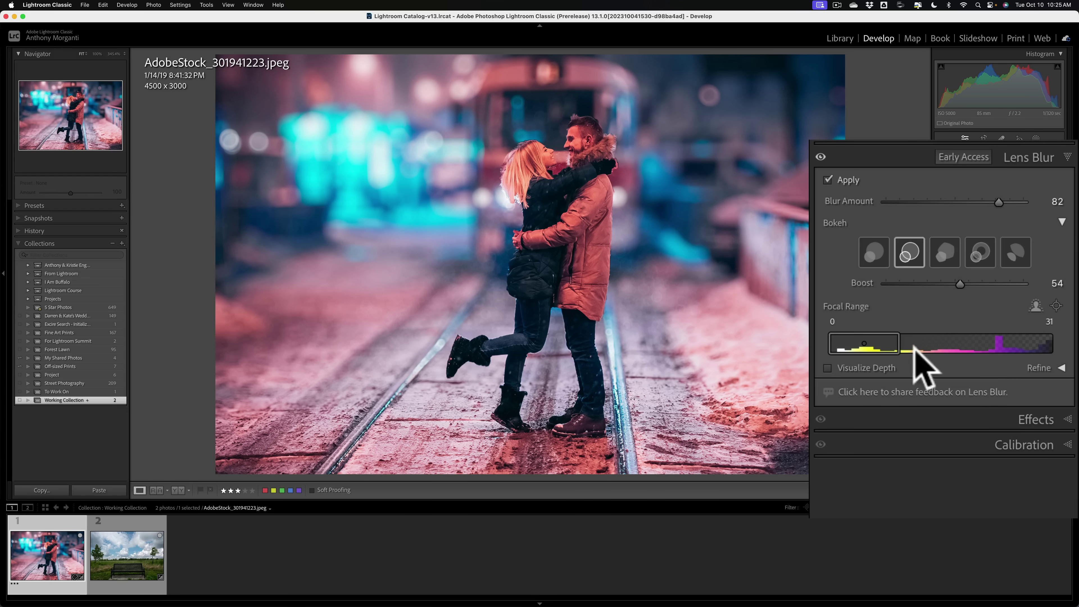
mouse_move(903, 344)
mouse_down()
mouse_move(1052, 344)
mouse_move(898, 344)
mouse_up()
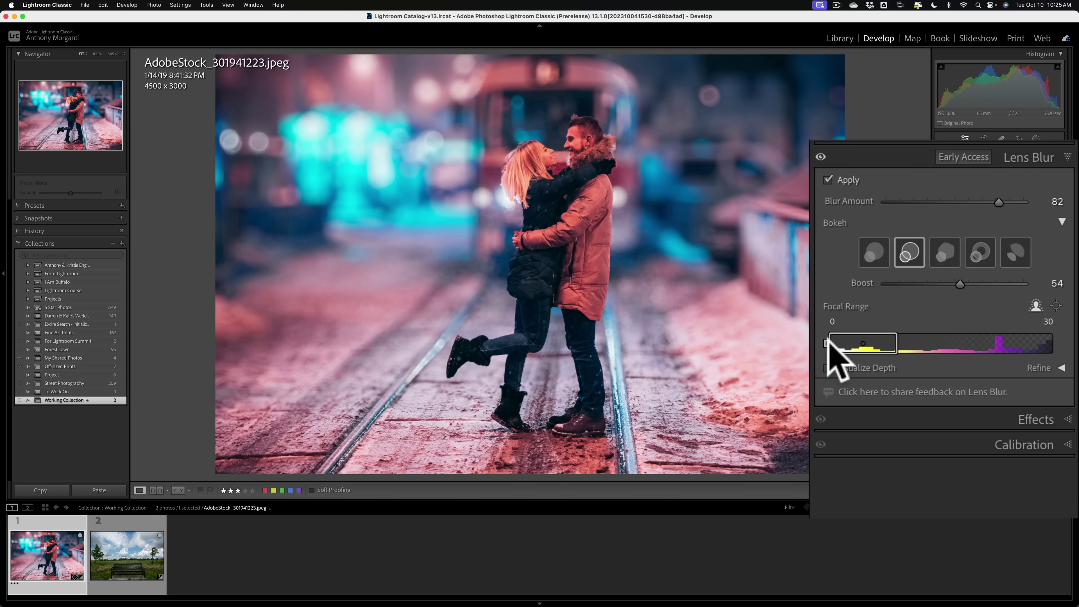
drag(828, 340, 883, 342)
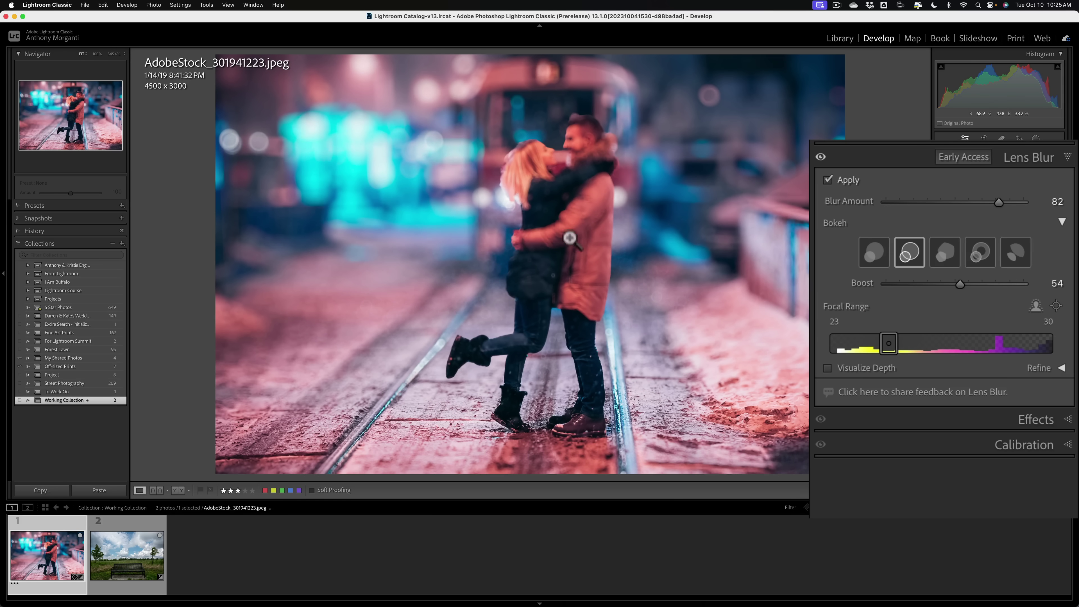
drag(878, 343, 827, 342)
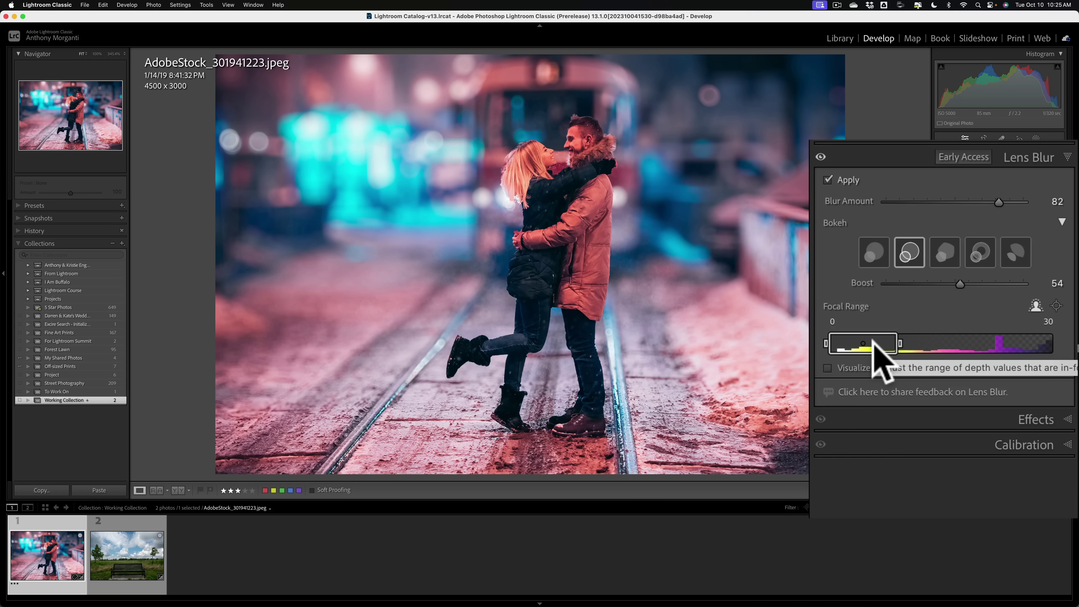
click(828, 367)
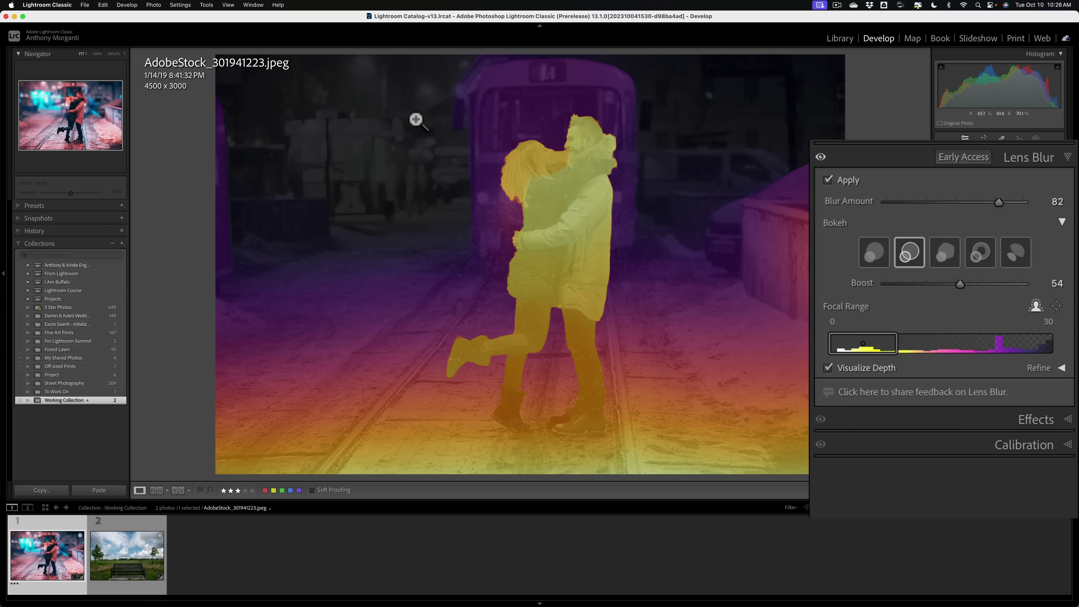
click(829, 368)
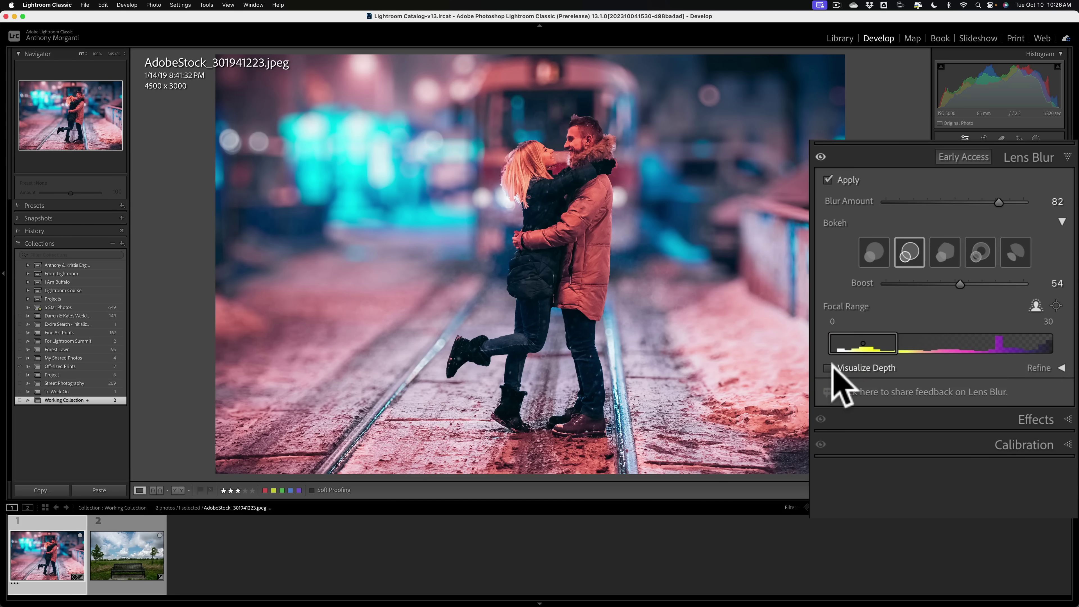
click(829, 367)
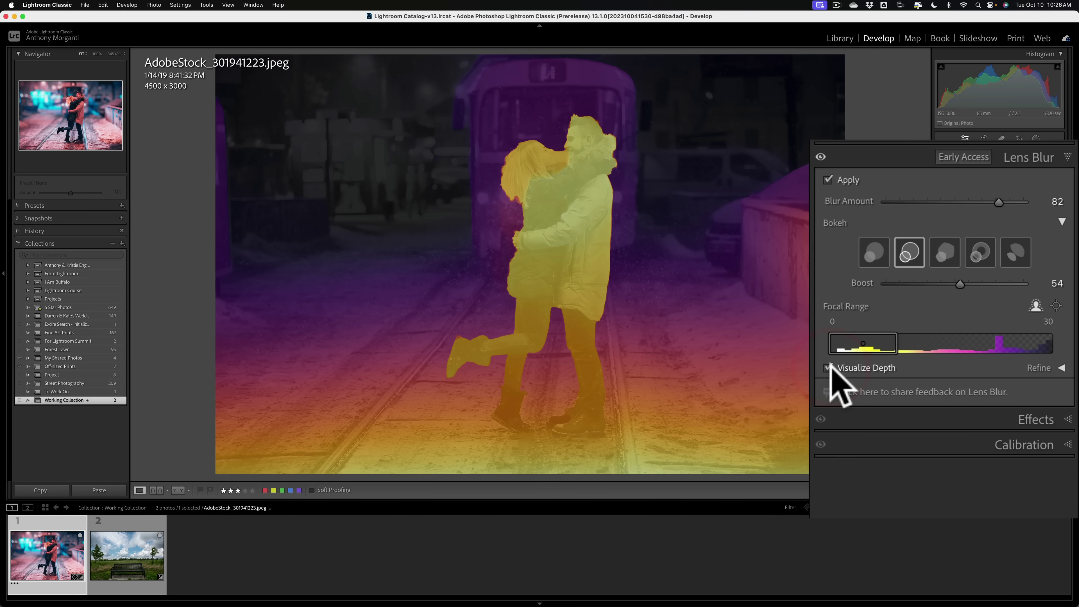
click(830, 368)
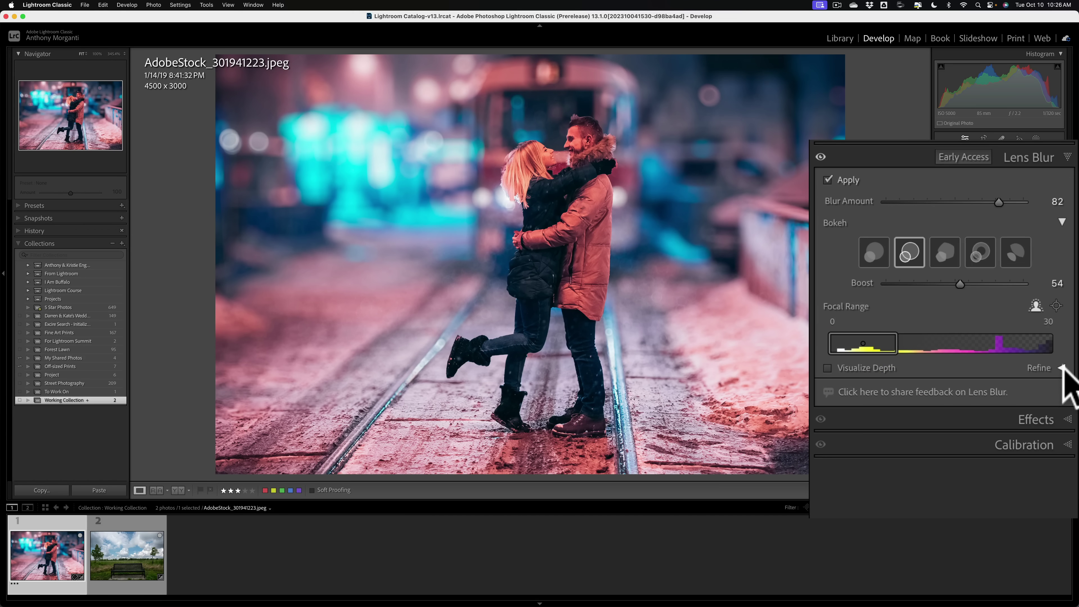
- Set the refine brush to Blur mode with lower amount and larger size, then paint the foreground pavement
click(1062, 367)
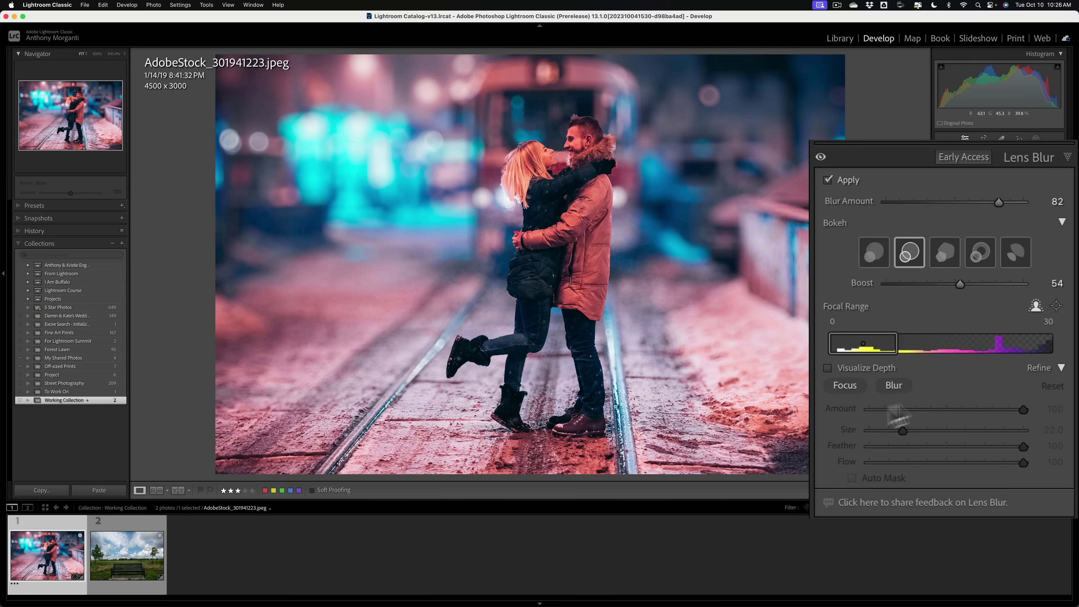
click(904, 384)
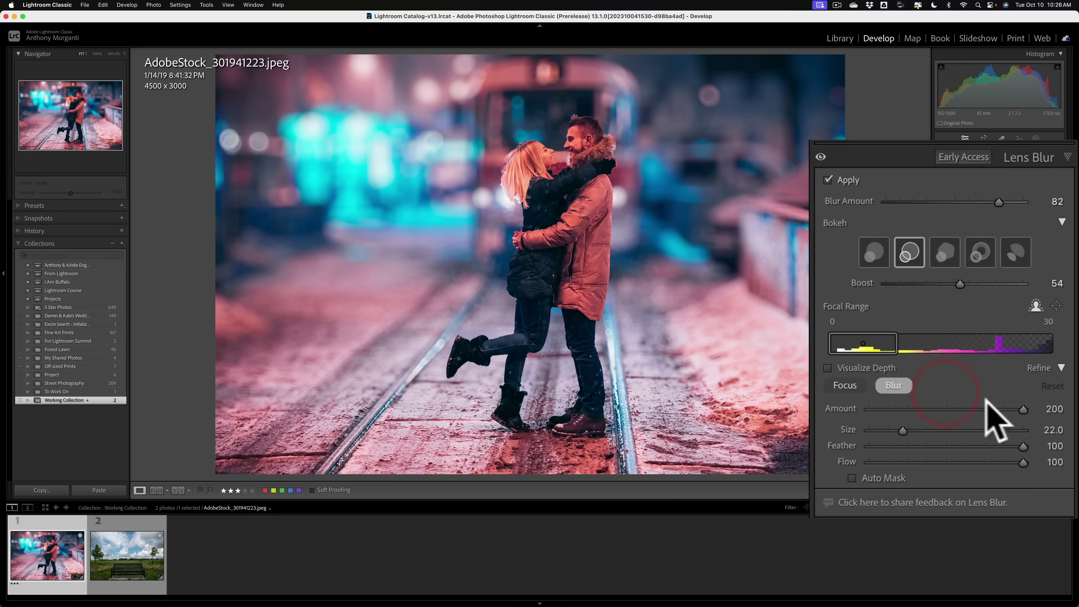
mouse_move(973, 409)
mouse_down()
mouse_move(1015, 409)
mouse_move(962, 410)
mouse_up()
mouse_move(903, 430)
mouse_down()
mouse_move(927, 429)
mouse_move(905, 430)
mouse_up()
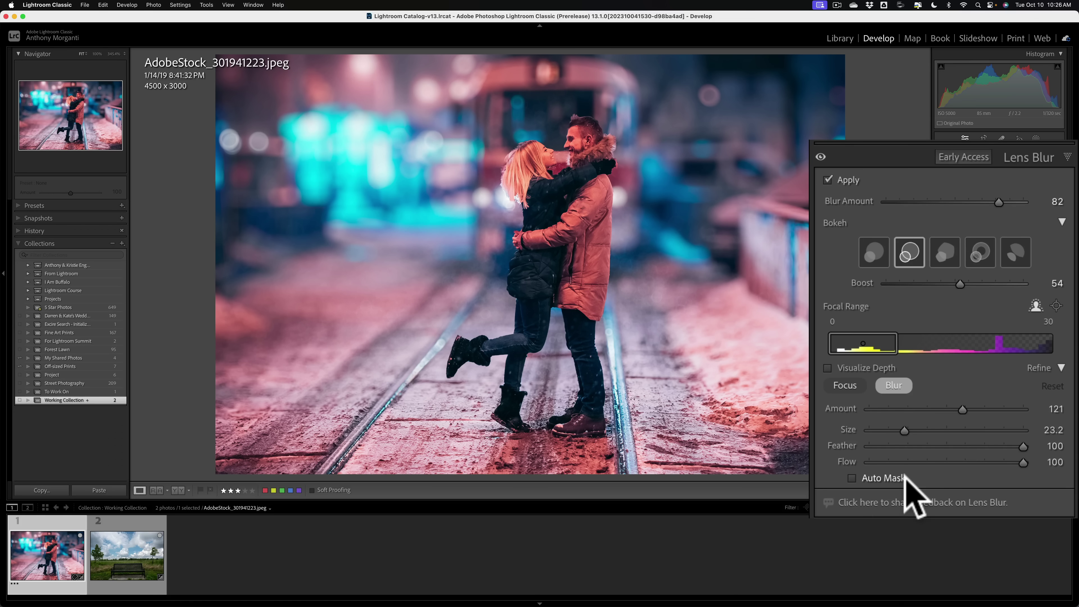
scroll(802, 459, down, 5)
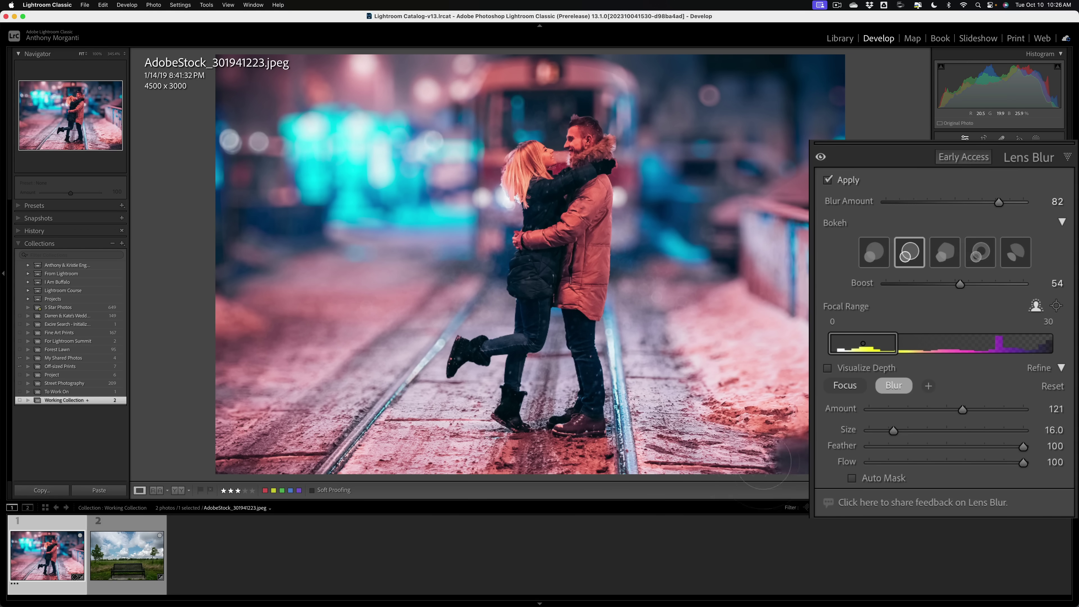
mouse_move(399, 463)
mouse_down()
mouse_move(337, 480)
mouse_move(168, 446)
mouse_up()
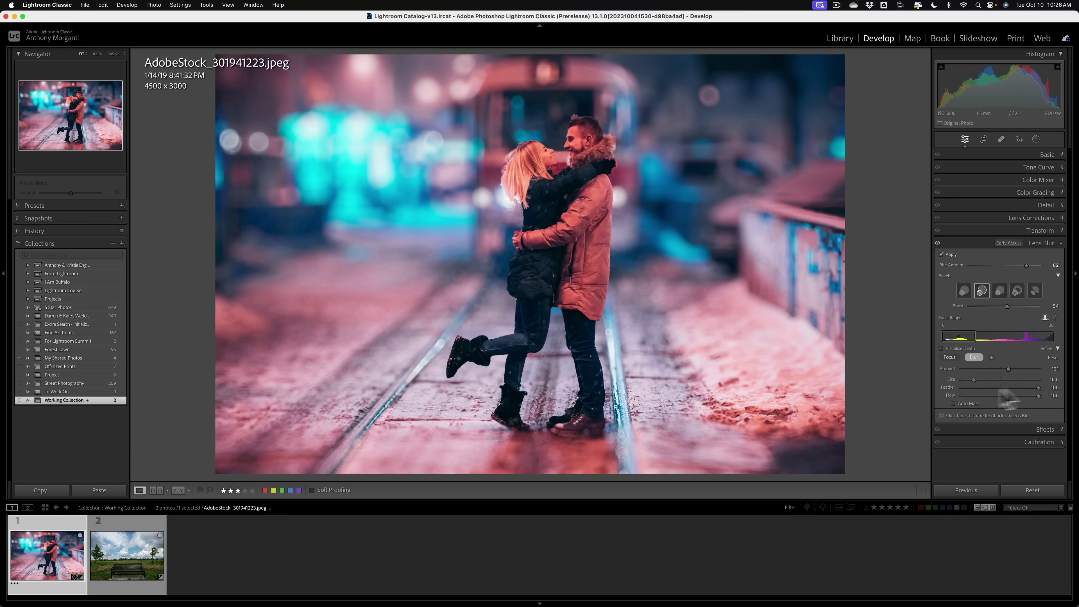
- Adjust the refined blur amount down to 54 and collapse the Lens Blur panel
drag(1008, 368, 1021, 369)
drag(986, 409, 913, 408)
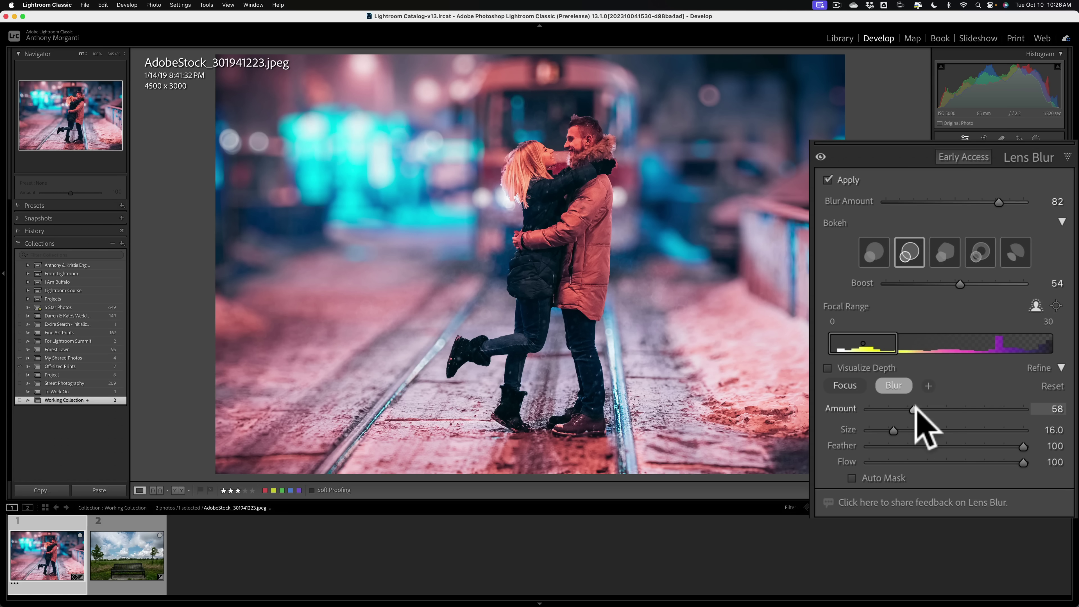
drag(985, 369, 982, 369)
click(1043, 244)
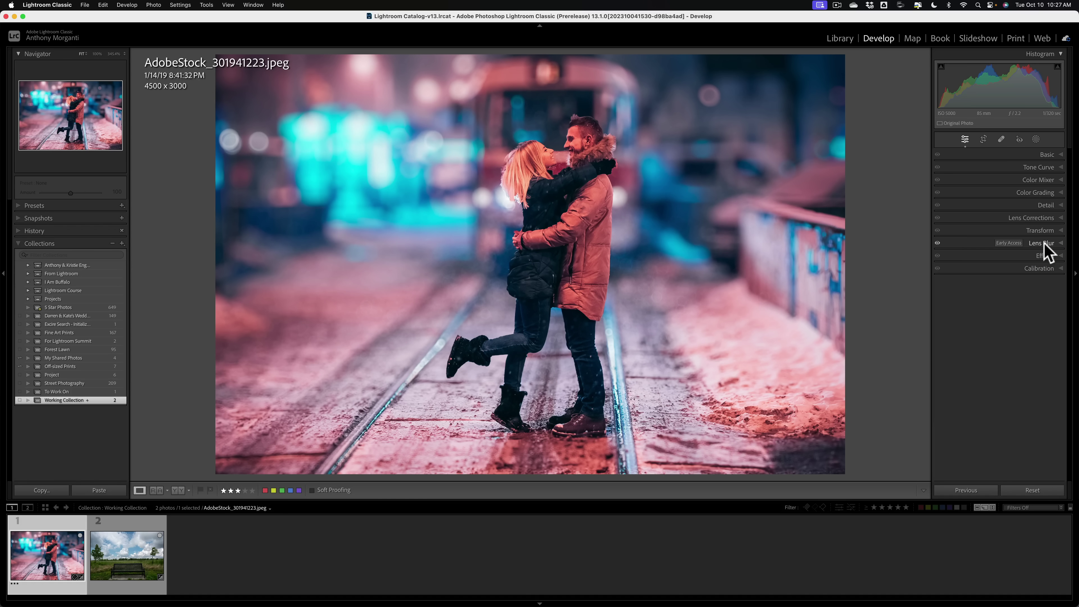
- Load the bench landscape photo _DSC1437.NEF from the filmstrip into Develop
click(138, 533)
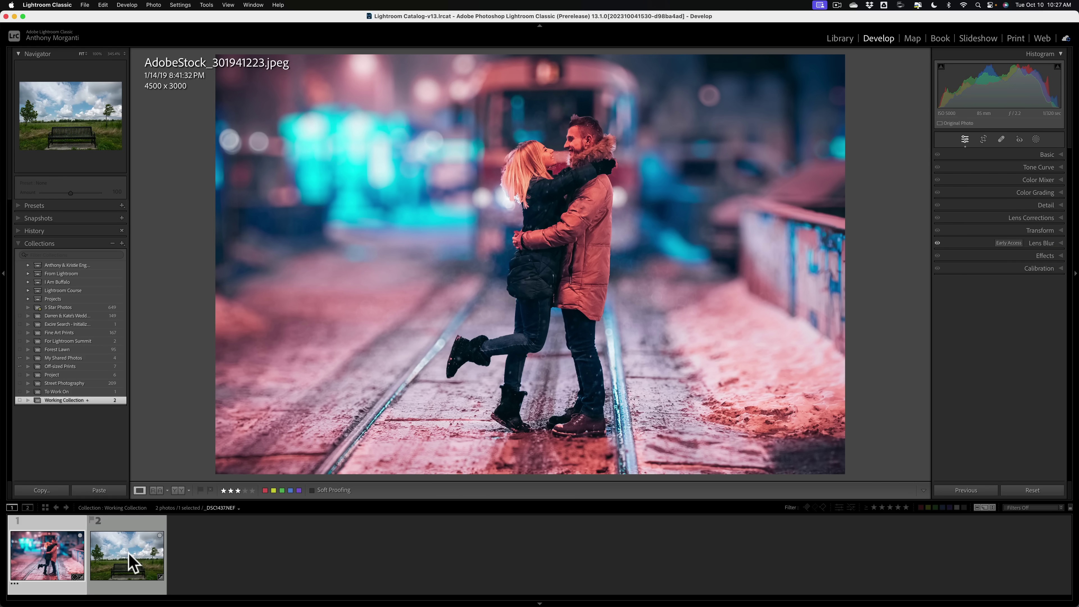
click(129, 559)
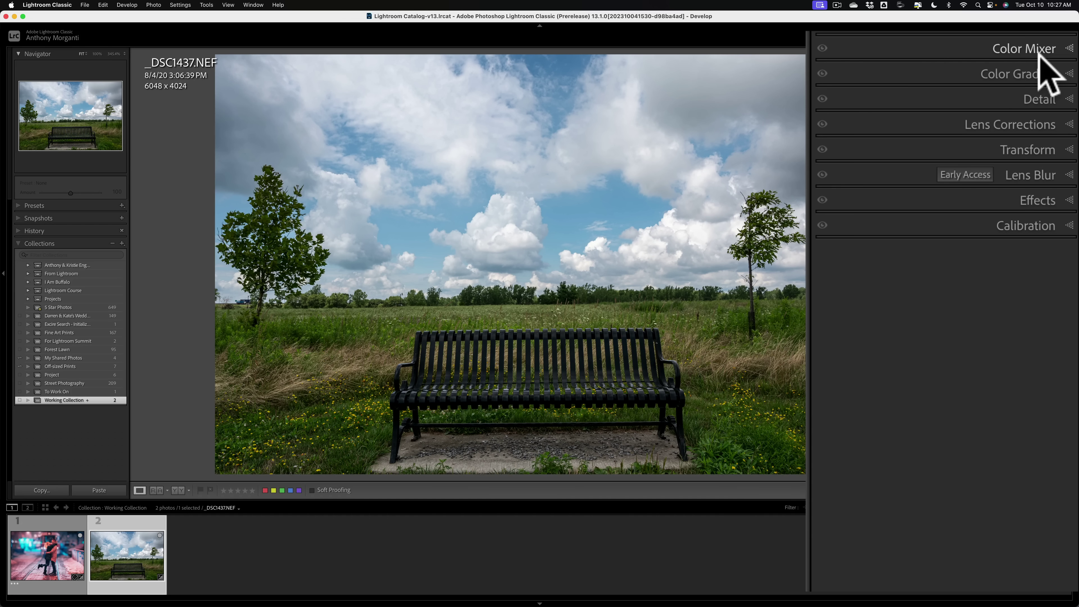
- Expand the Color Mixer, browse its Hue, Luminance and All views, and toggle targeted adjustment
click(1051, 50)
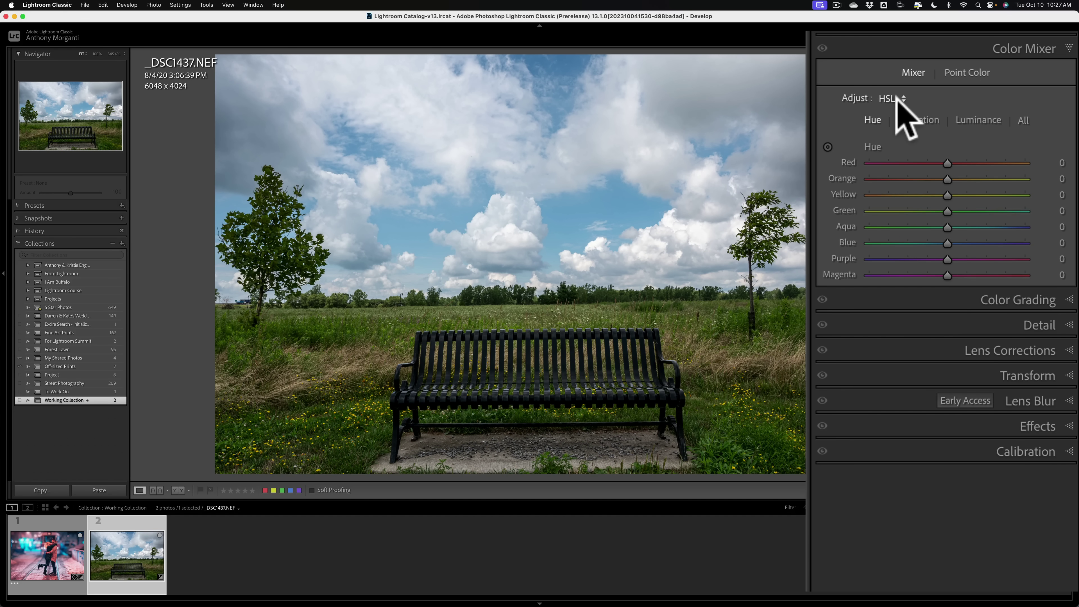
click(897, 120)
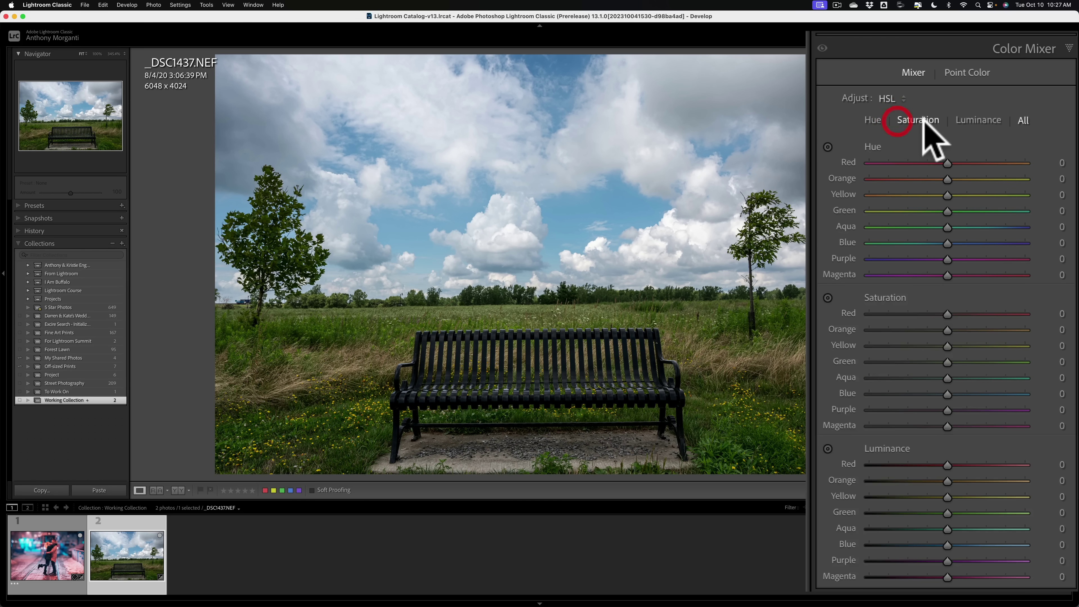
click(1002, 120)
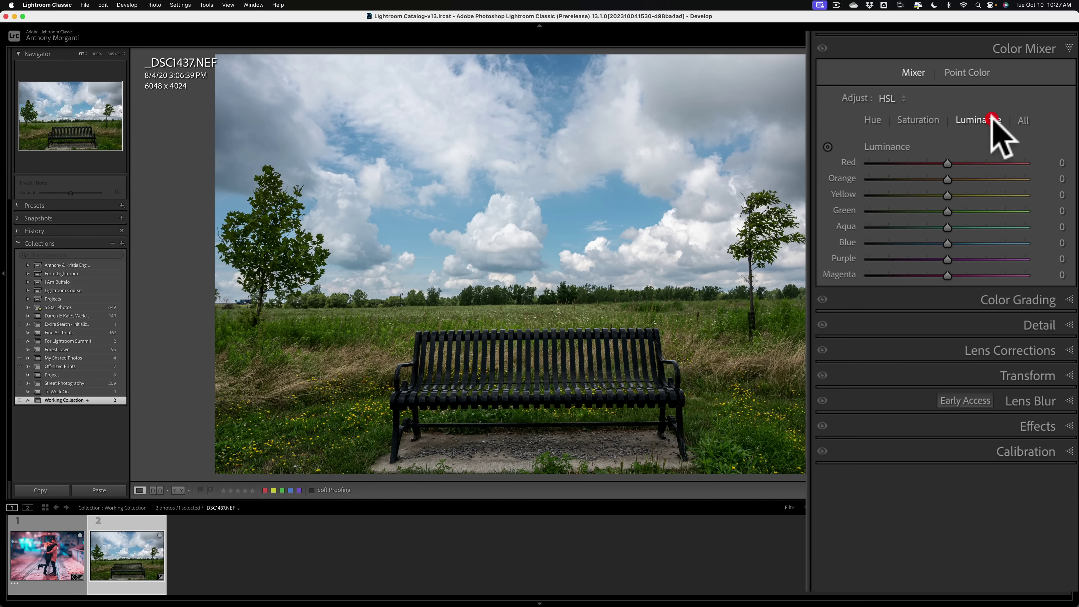
click(1022, 120)
click(871, 120)
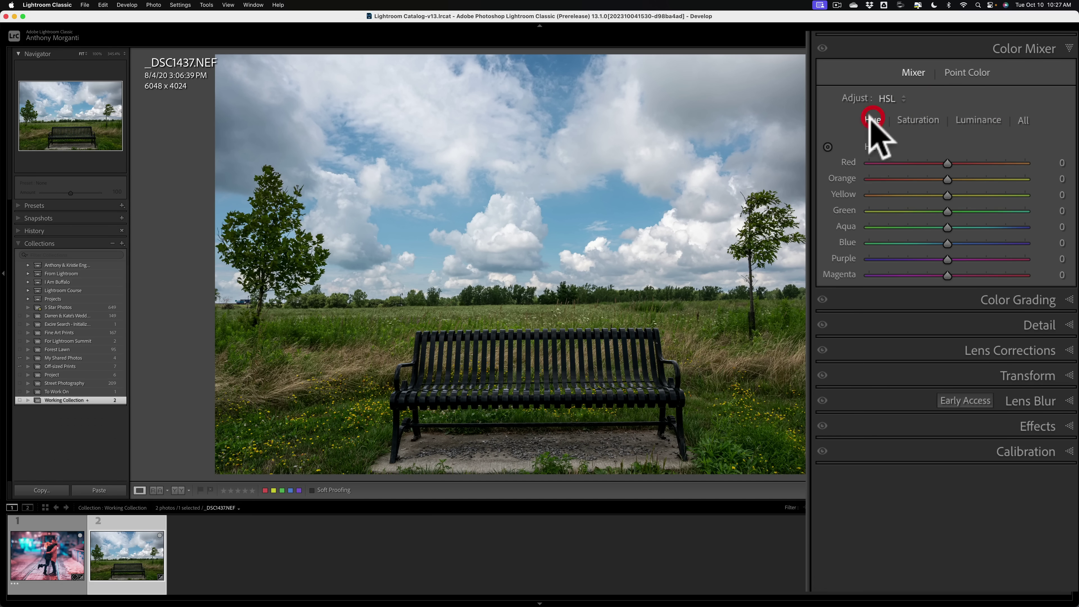
click(828, 147)
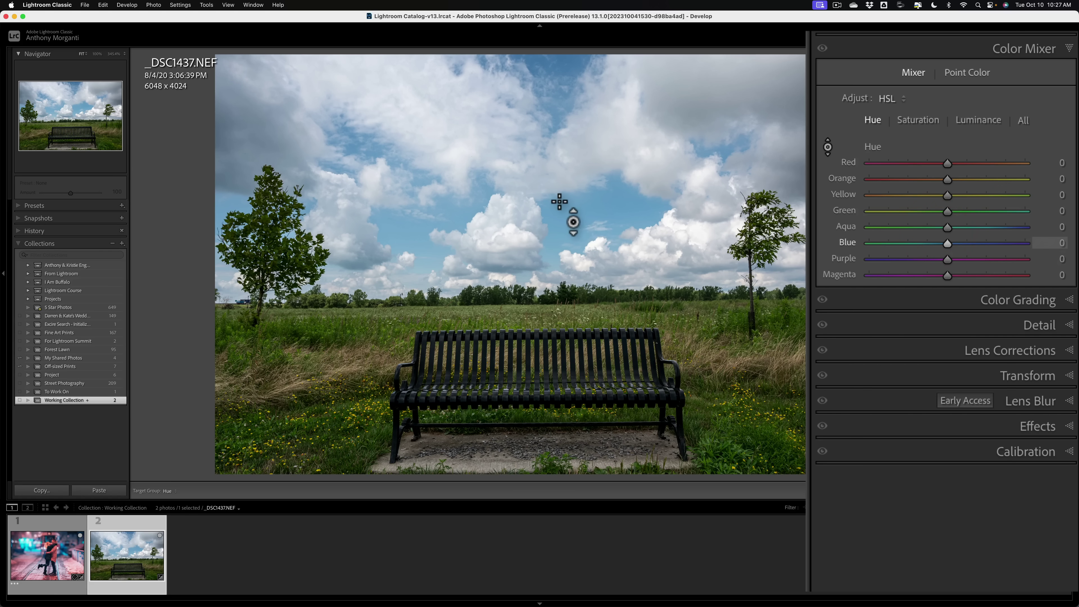
click(828, 147)
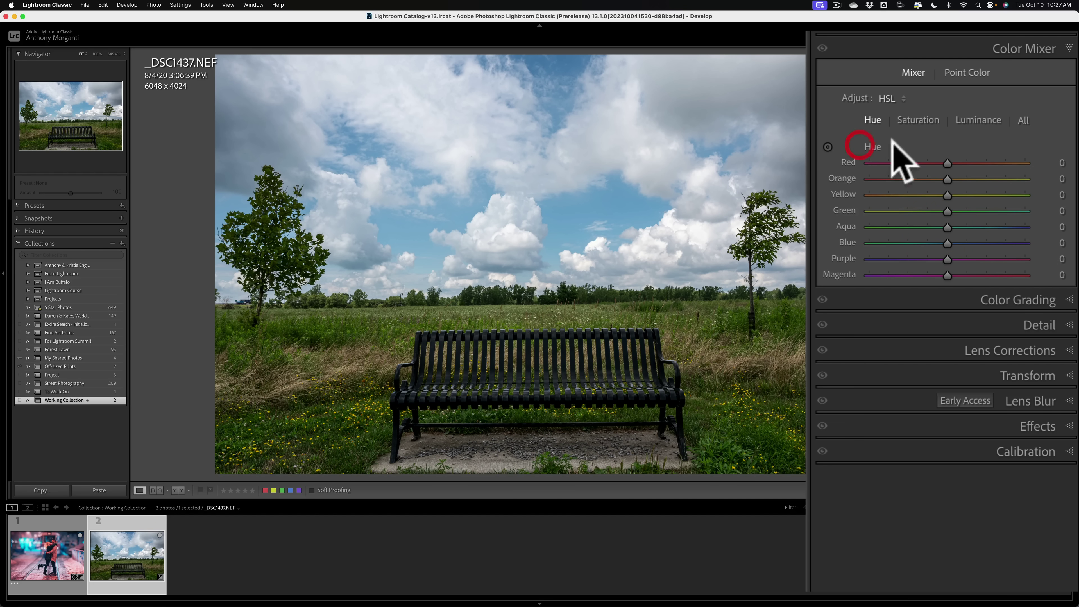
- Switch the mixer to Color mode, browse each colour's sliders, then return to HSL
click(894, 98)
click(902, 116)
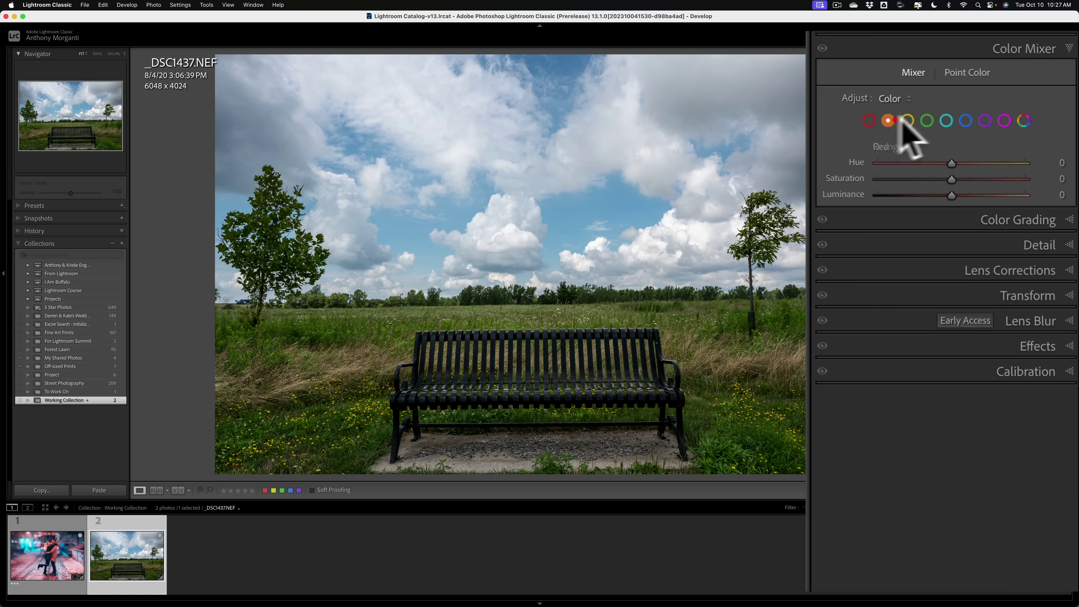
click(888, 120)
click(909, 120)
click(927, 120)
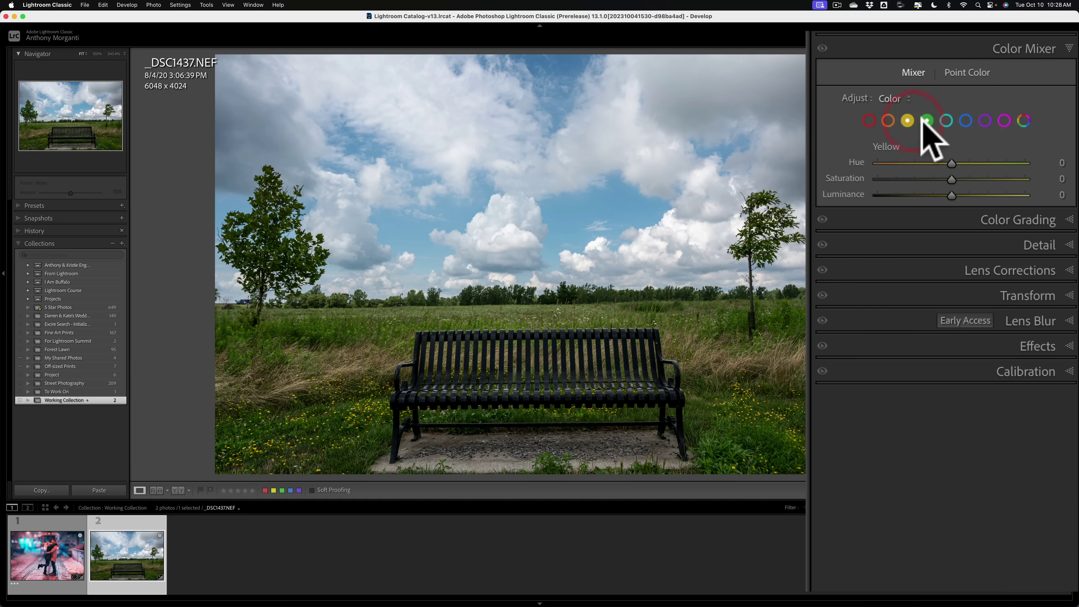
click(946, 120)
click(965, 120)
click(1023, 120)
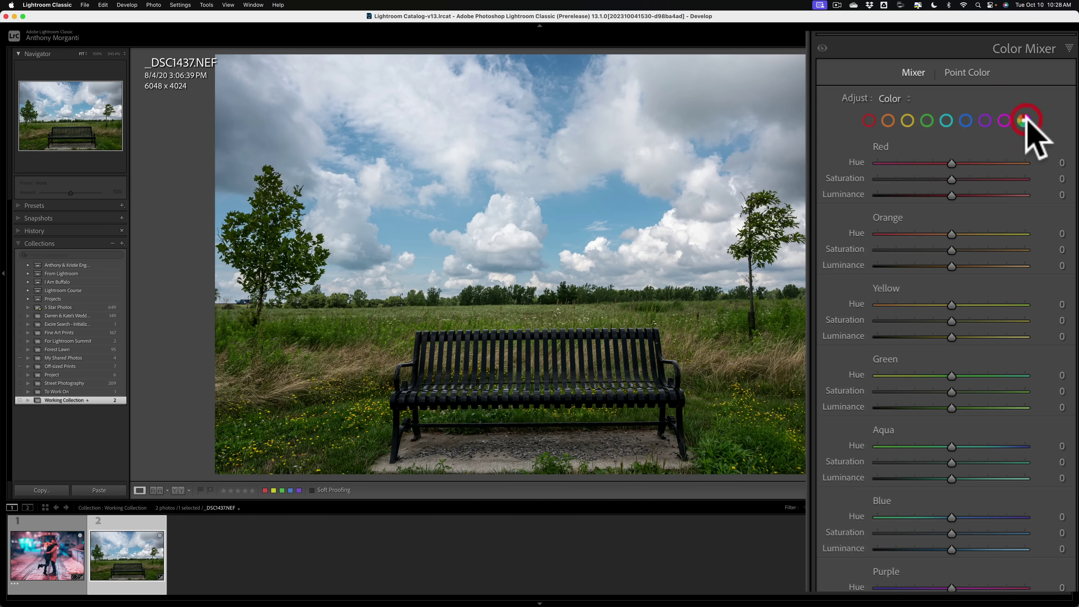
click(869, 120)
click(892, 98)
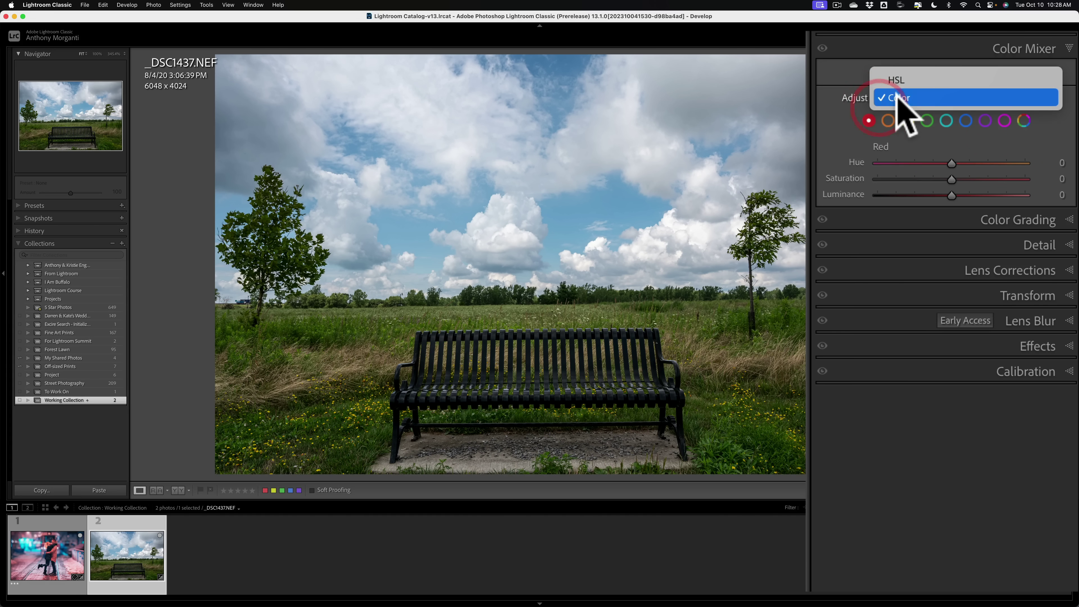
click(903, 86)
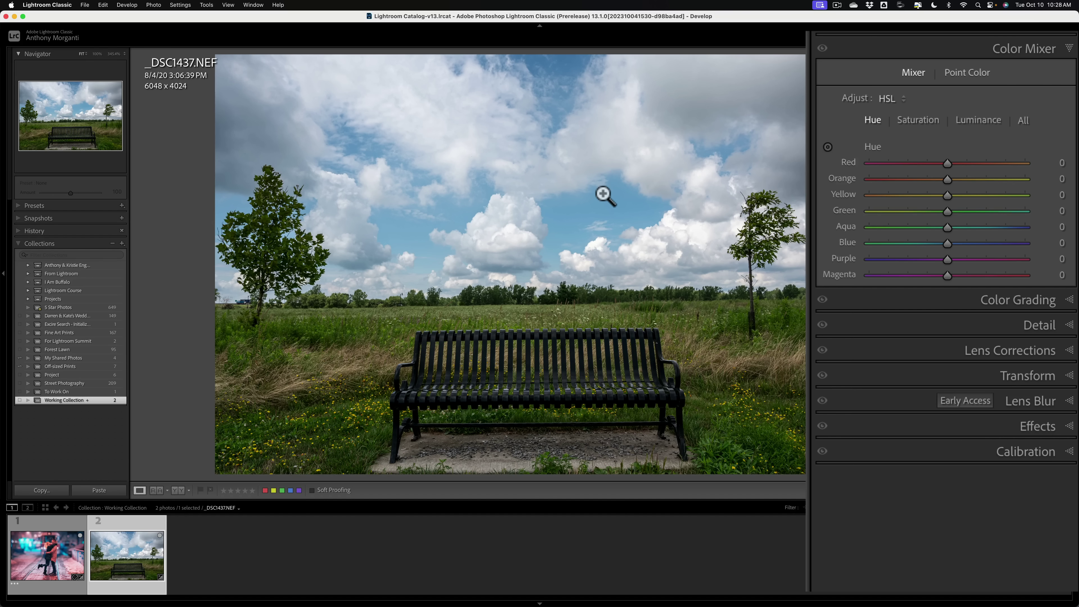
- Sample the sky blue in Point Color and set Lum. Shift −43 and Sat. Shift +21
click(963, 68)
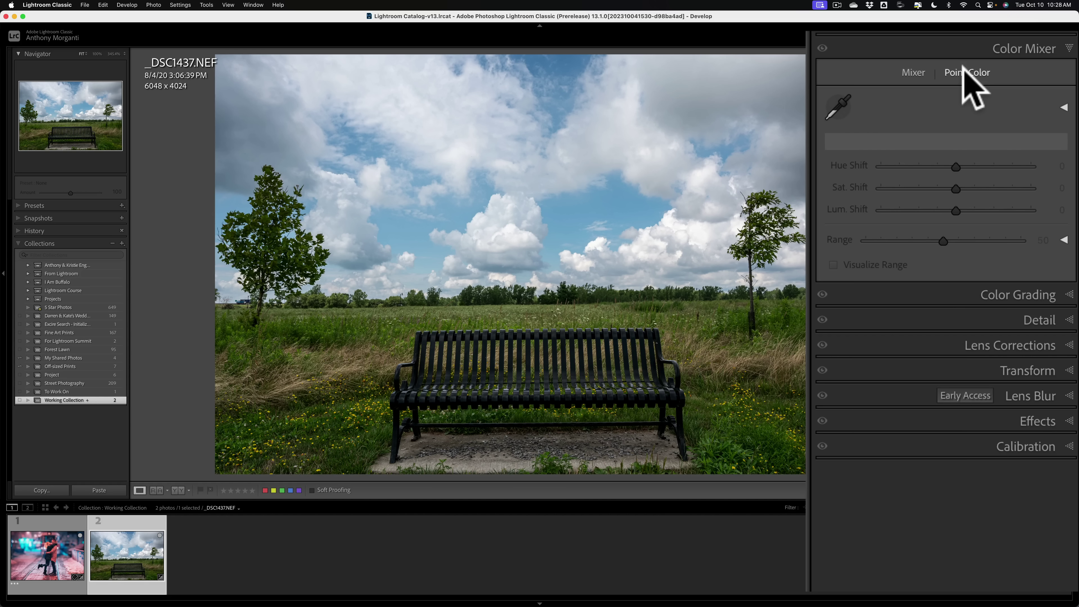
click(838, 107)
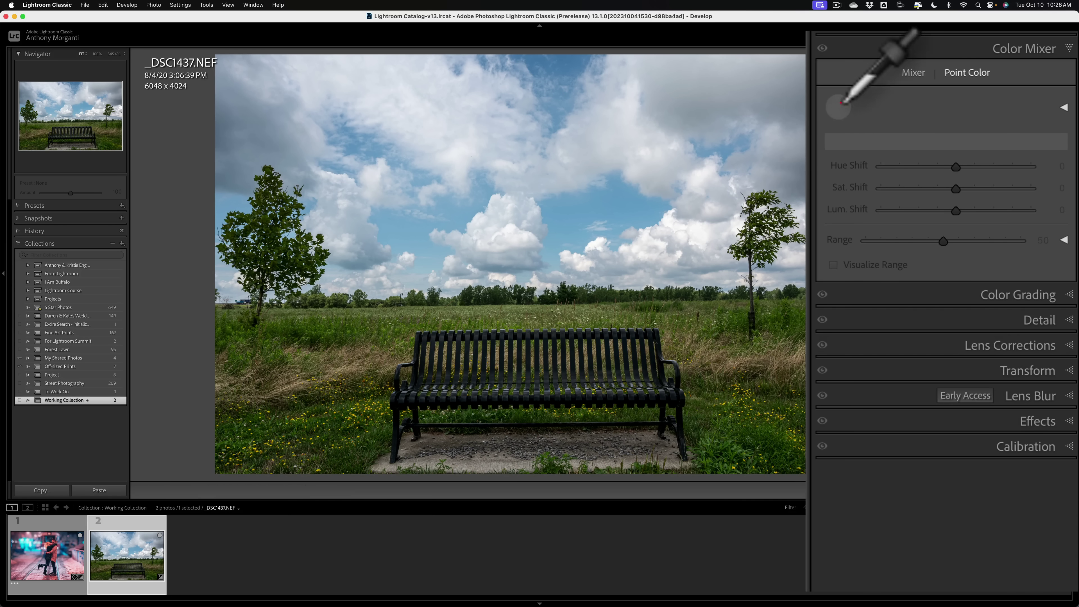
click(583, 206)
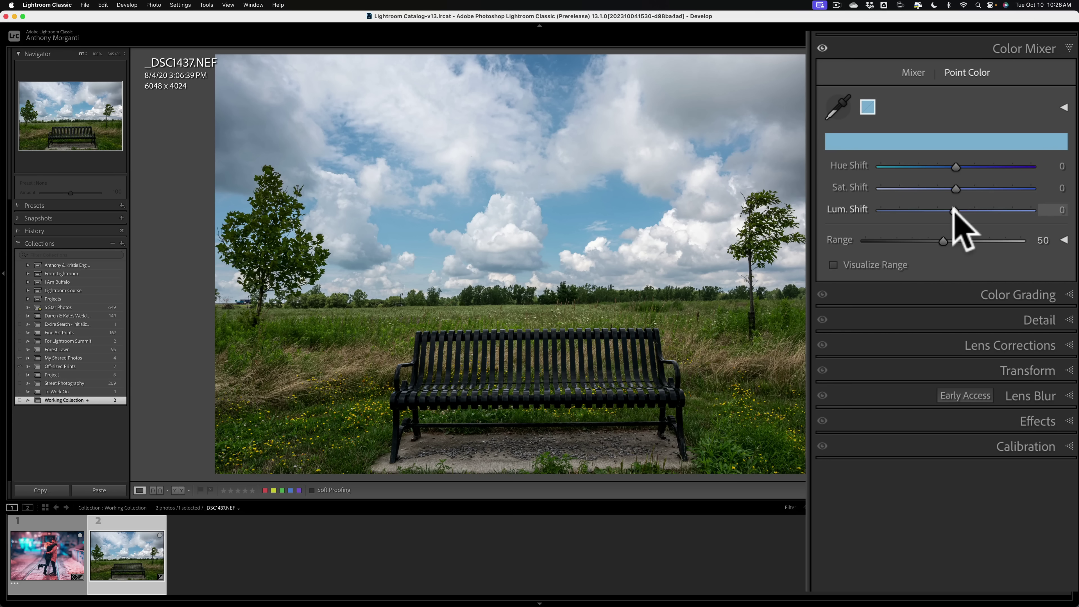
drag(951, 210, 969, 187)
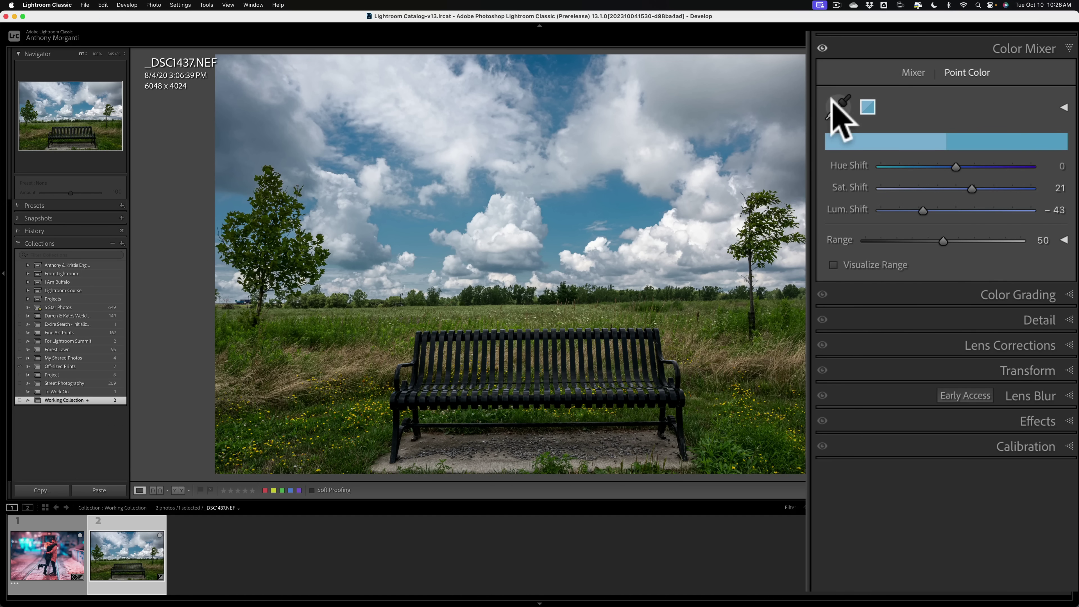
click(836, 107)
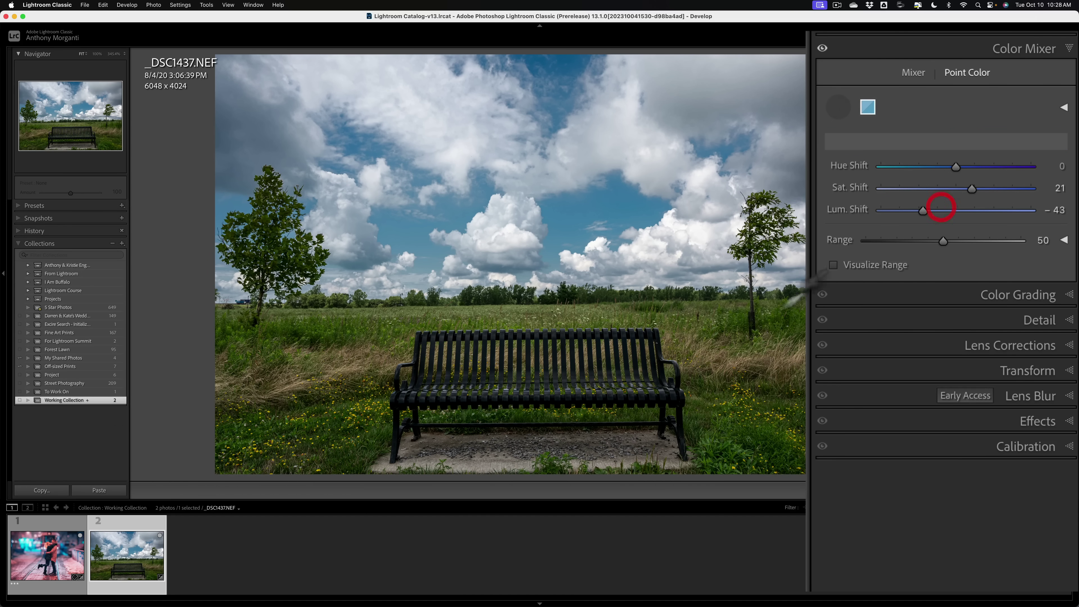
- Sample the tan grass (Lum. Shift 58, Sat. Shift 21) and green grass (Lum. Shift −25)
click(709, 354)
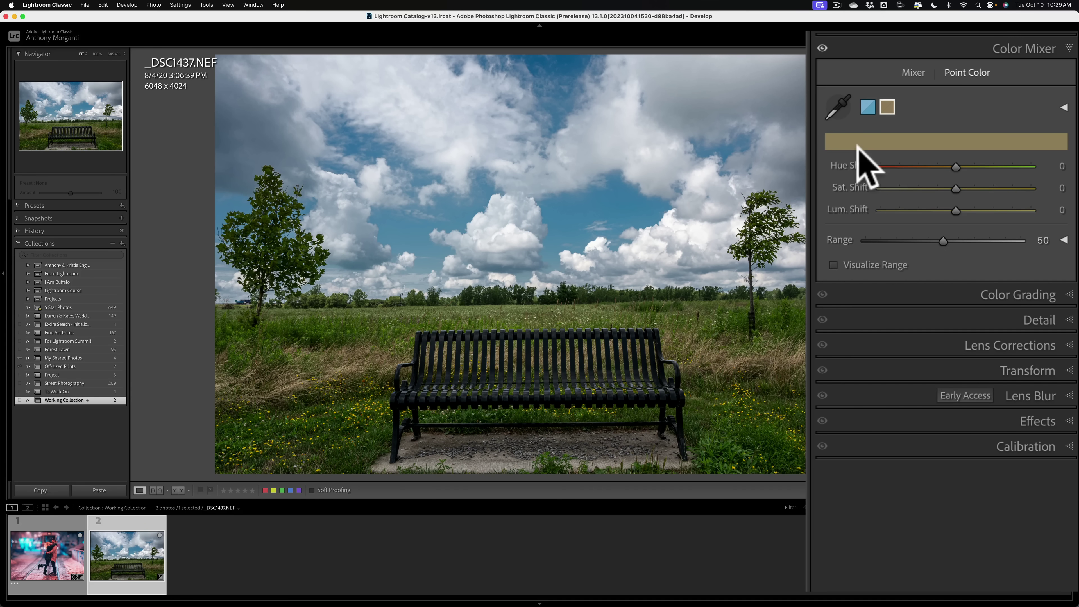
drag(956, 210, 972, 188)
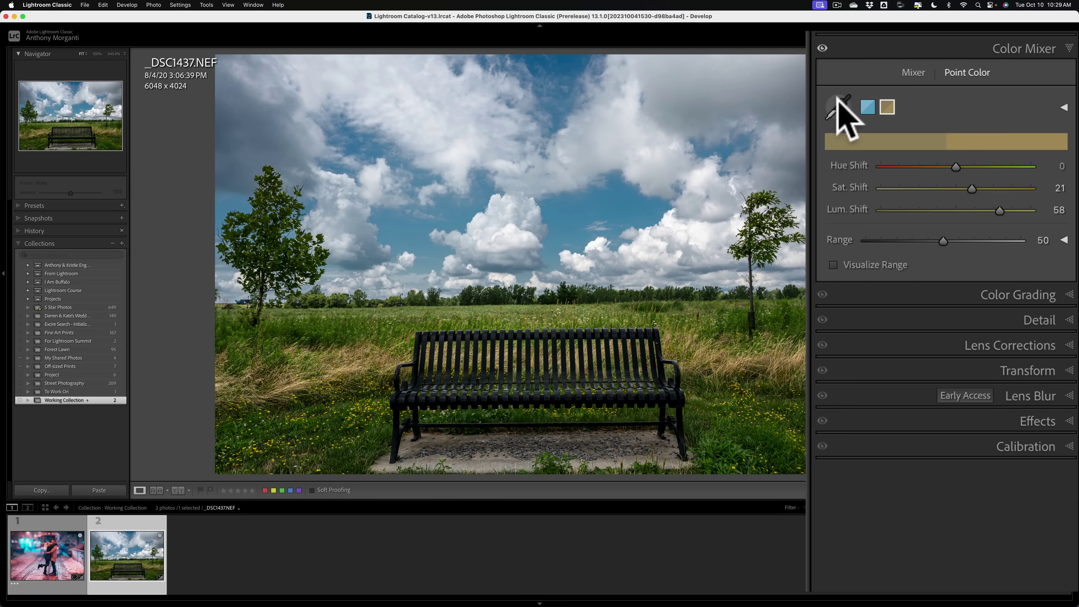
click(838, 107)
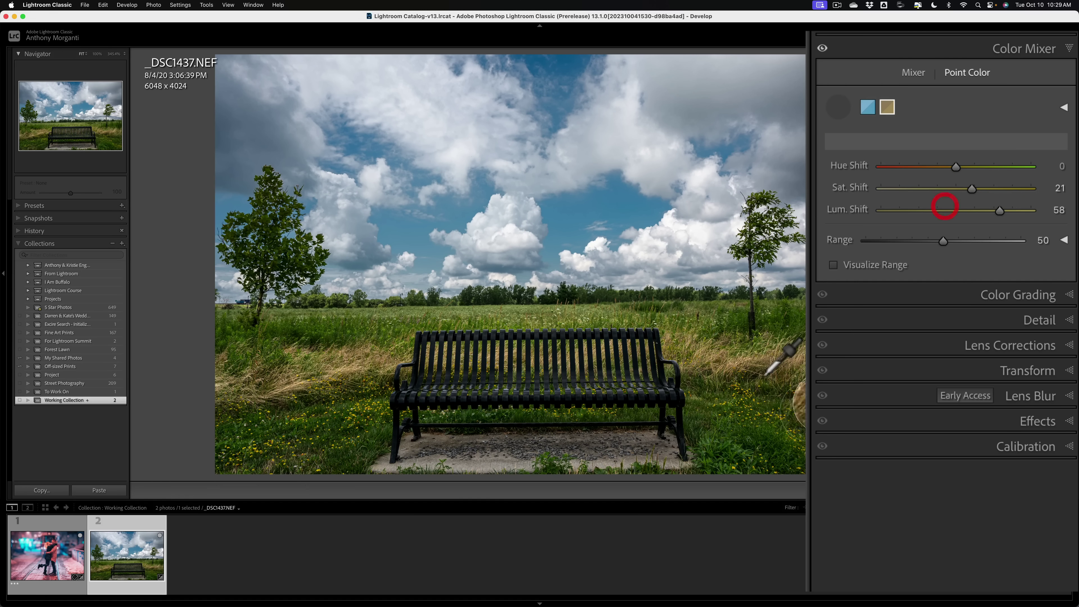
click(755, 422)
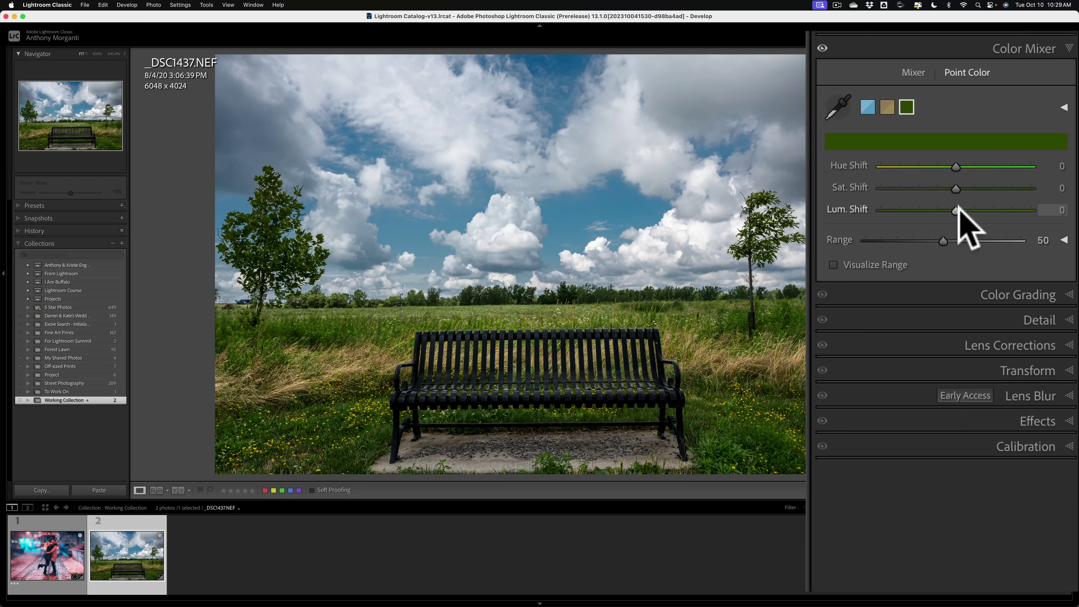
drag(957, 206, 938, 206)
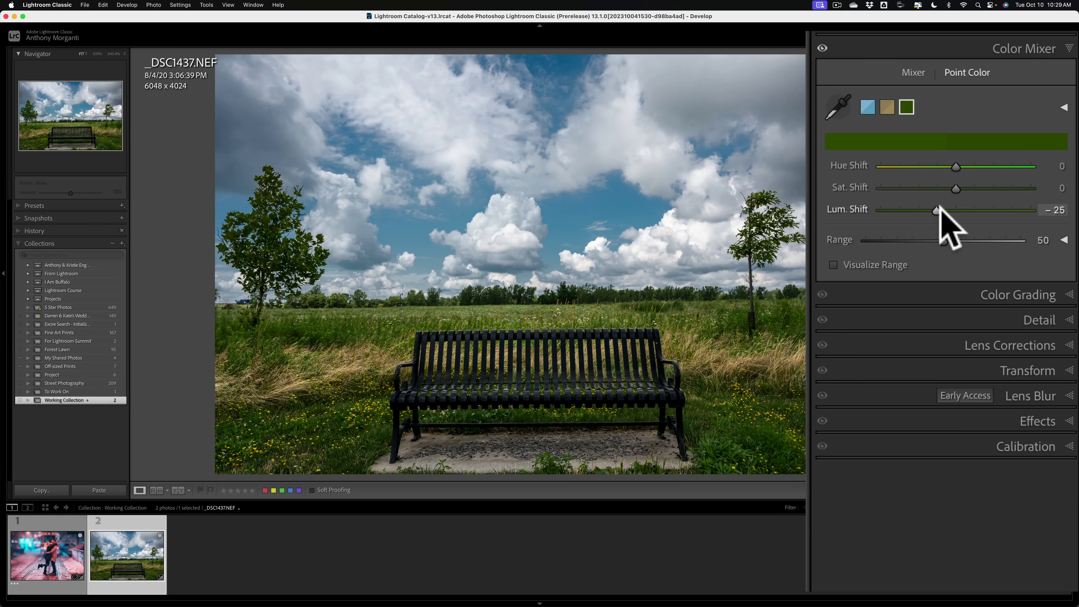
- Preview the areas the green sample affects and adjust its overall Range width
click(833, 266)
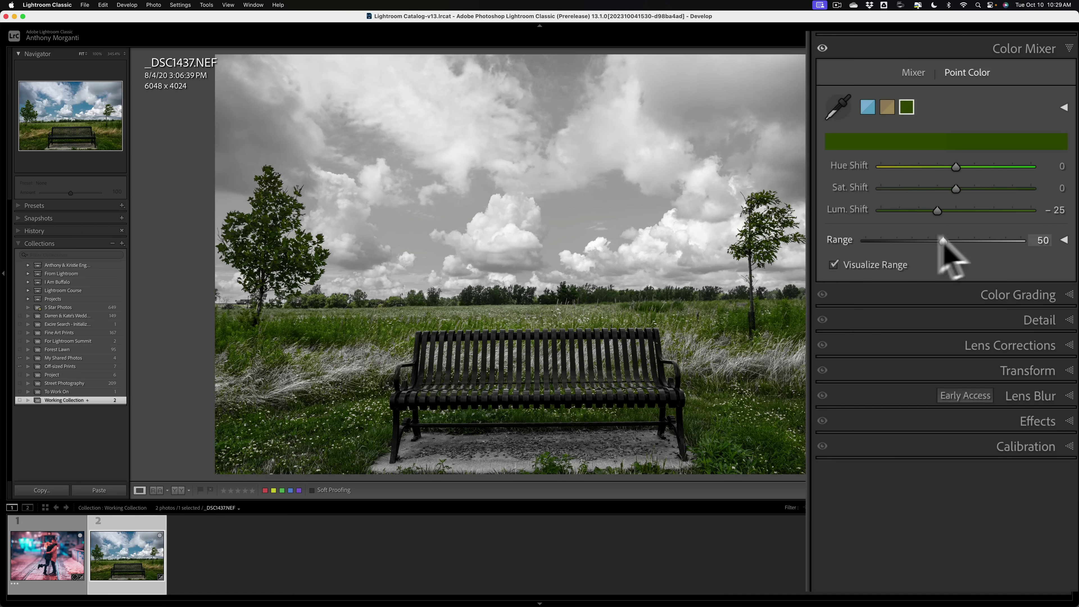
drag(941, 239, 847, 233)
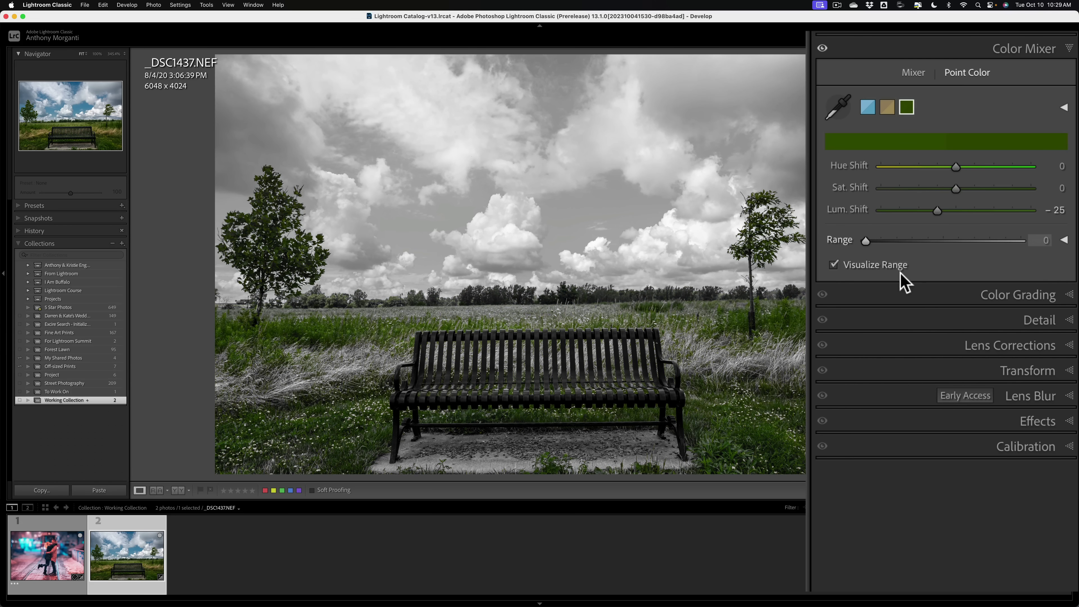
drag(913, 241, 841, 238)
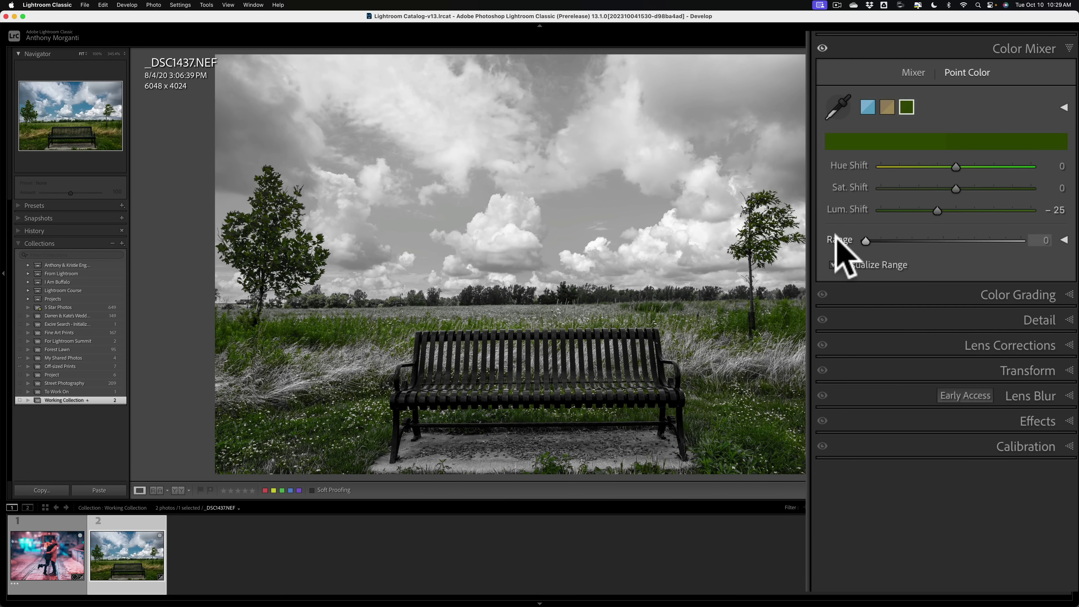
drag(848, 241, 941, 241)
- Fine-tune the green sample's Hue, Saturation and Luminance ranges, luminance spanning 17/23 to 63/100
click(1064, 240)
mouse_move(954, 283)
mouse_down()
mouse_move(997, 289)
mouse_move(832, 289)
mouse_move(956, 284)
mouse_move(939, 285)
mouse_up()
drag(982, 333, 957, 340)
mouse_move(913, 401)
mouse_down()
mouse_move(889, 400)
mouse_move(1002, 402)
mouse_move(885, 403)
mouse_move(929, 400)
mouse_up()
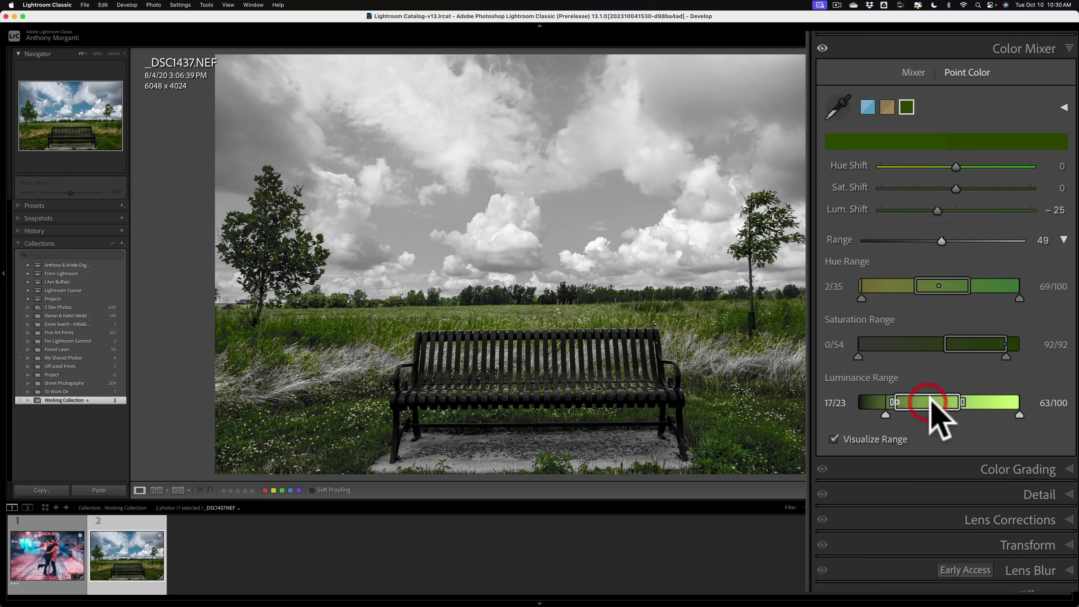
- Delete the green swatch and resample the green grass as a new point colour
right_click(907, 110)
click(937, 112)
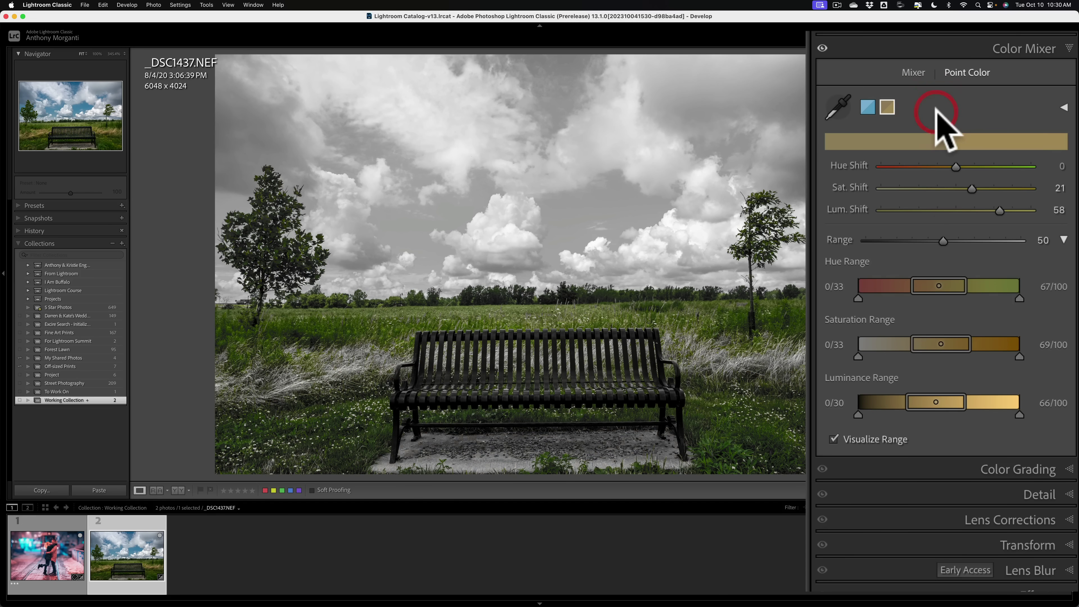
right_click(882, 109)
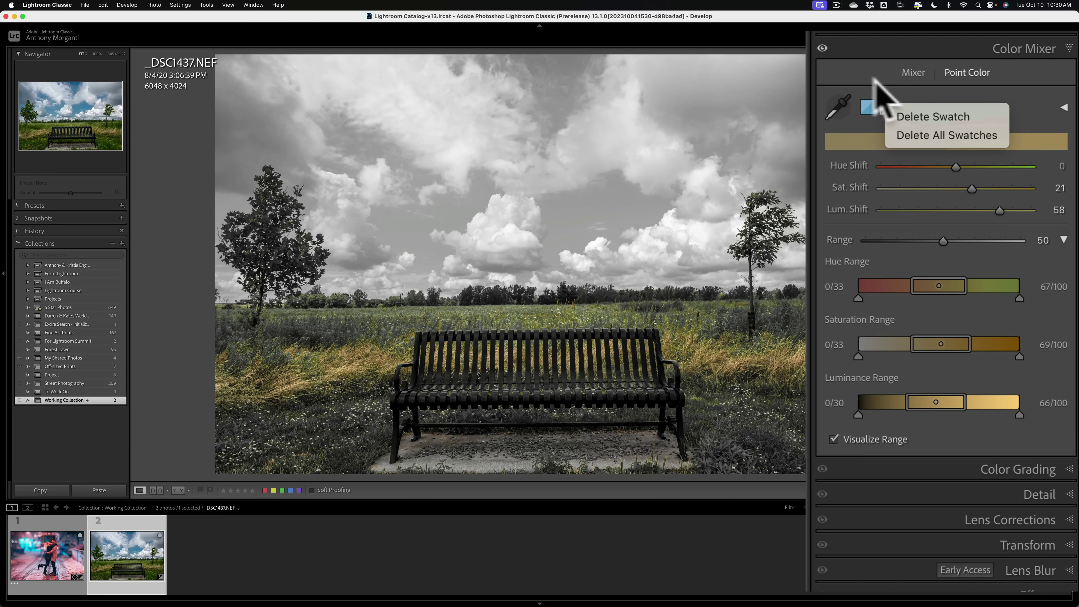
click(839, 106)
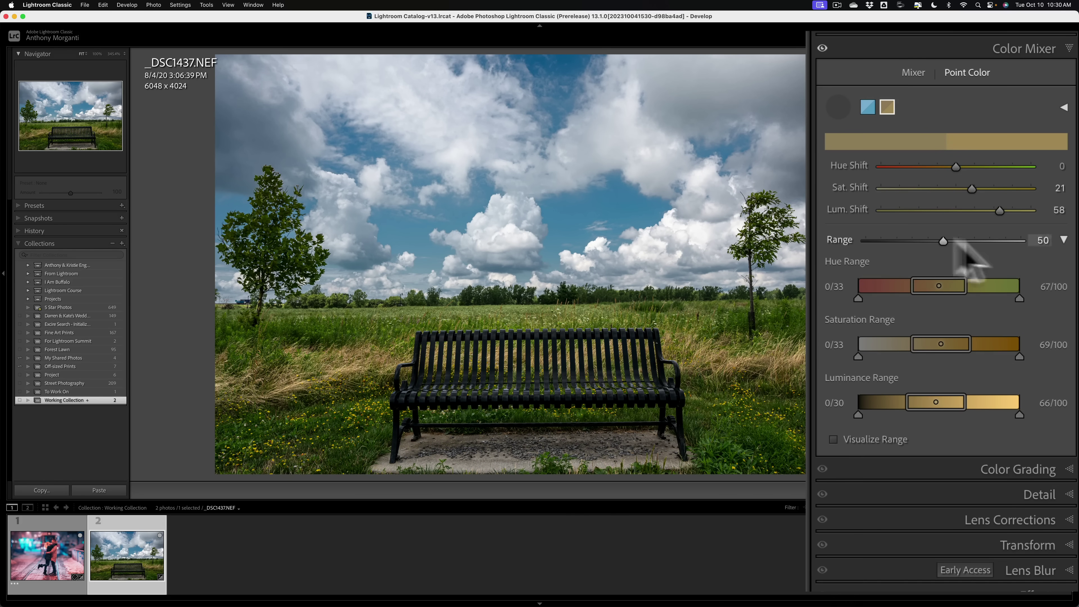
click(1064, 240)
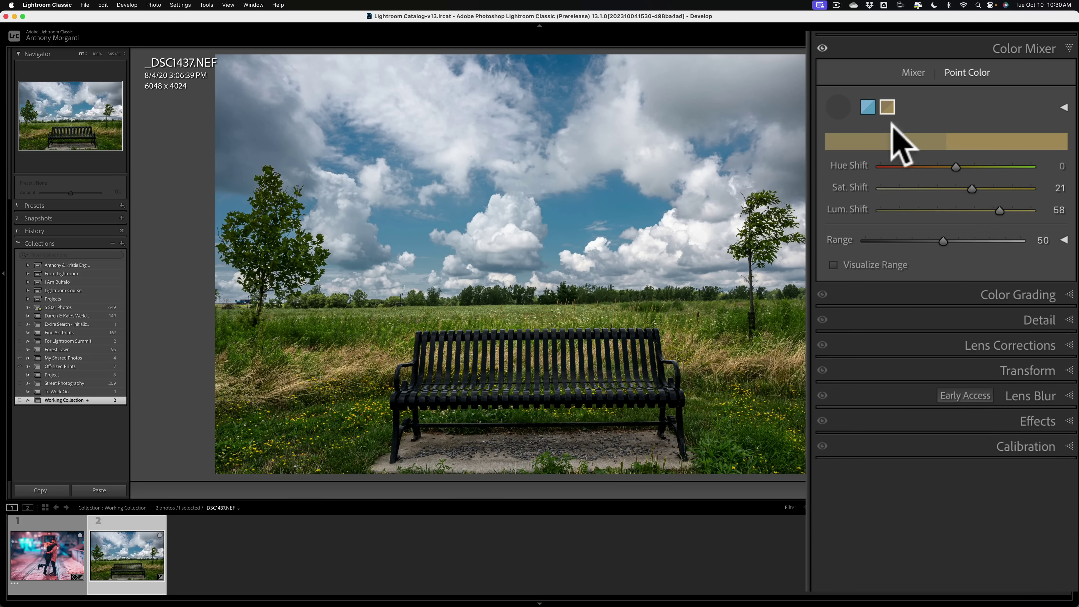
click(886, 113)
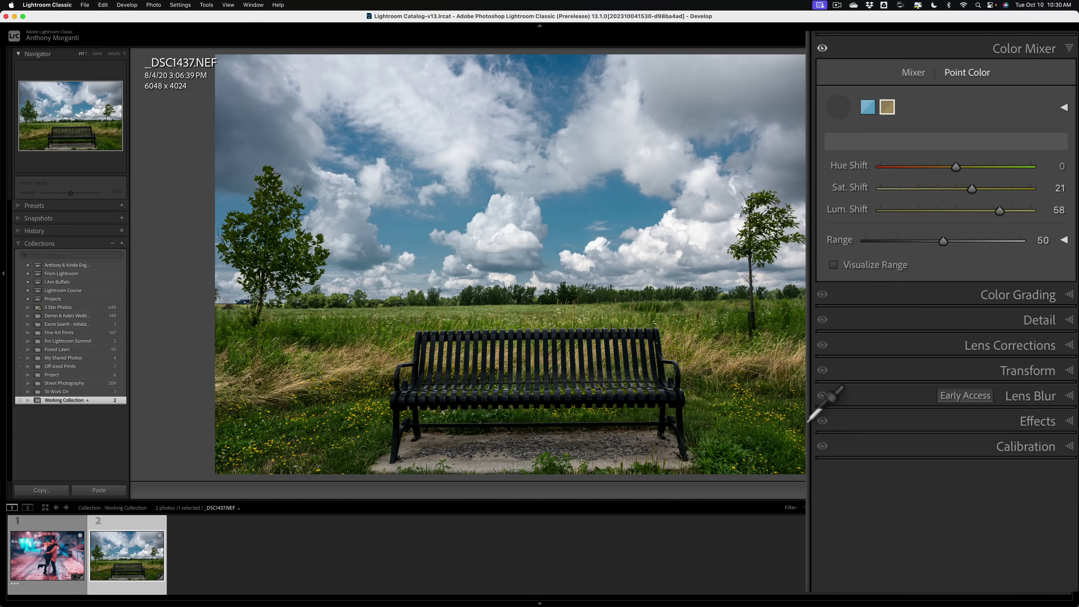
click(741, 423)
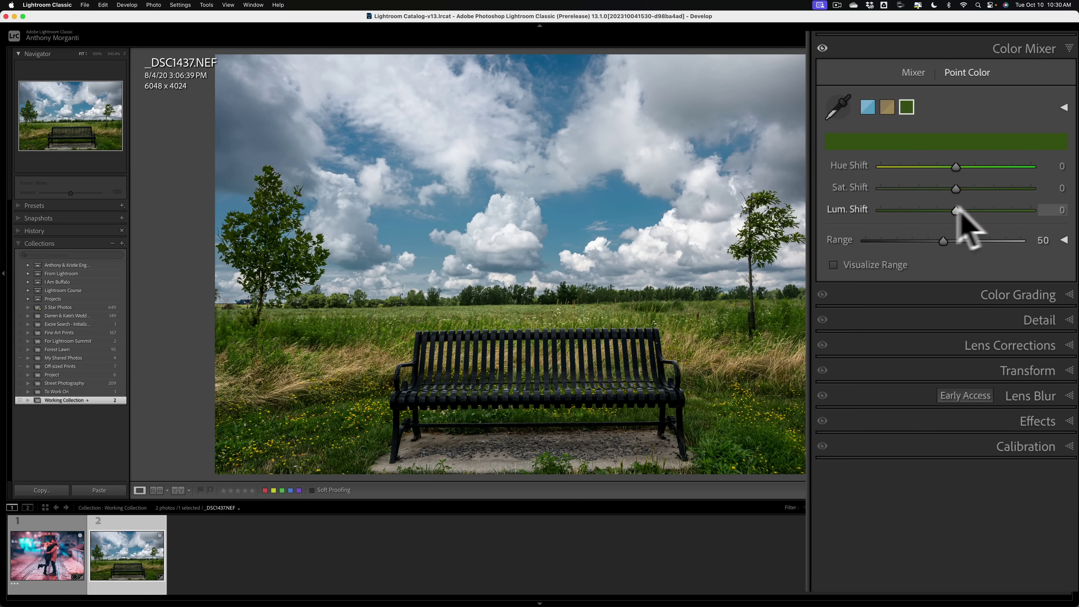
- Darken the new grass colour slightly, brighten tan grass to Luminance 73, darken sky to -55
drag(952, 207, 938, 206)
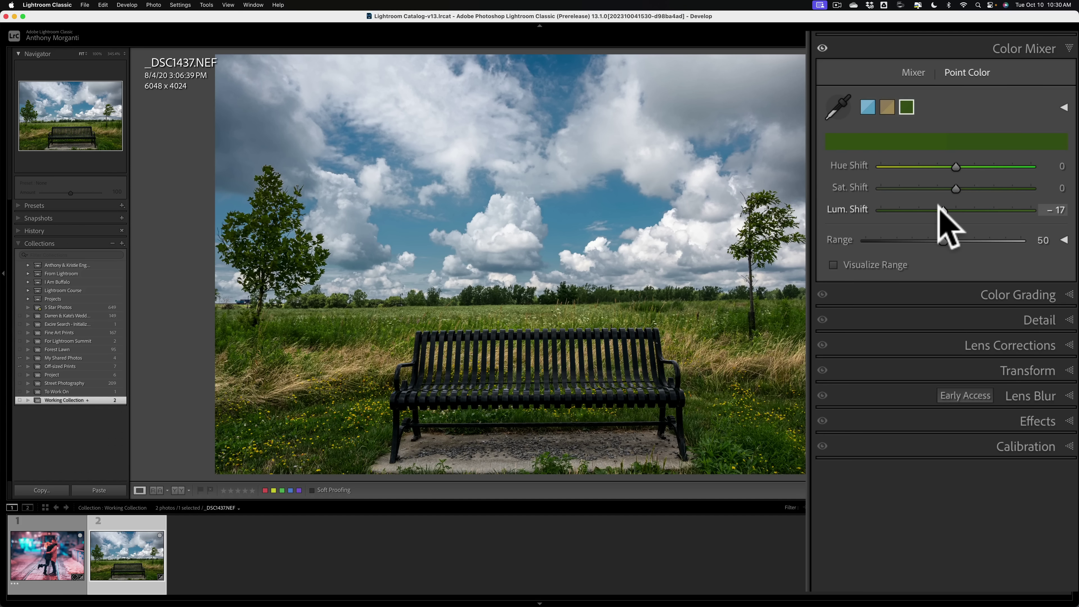
click(887, 106)
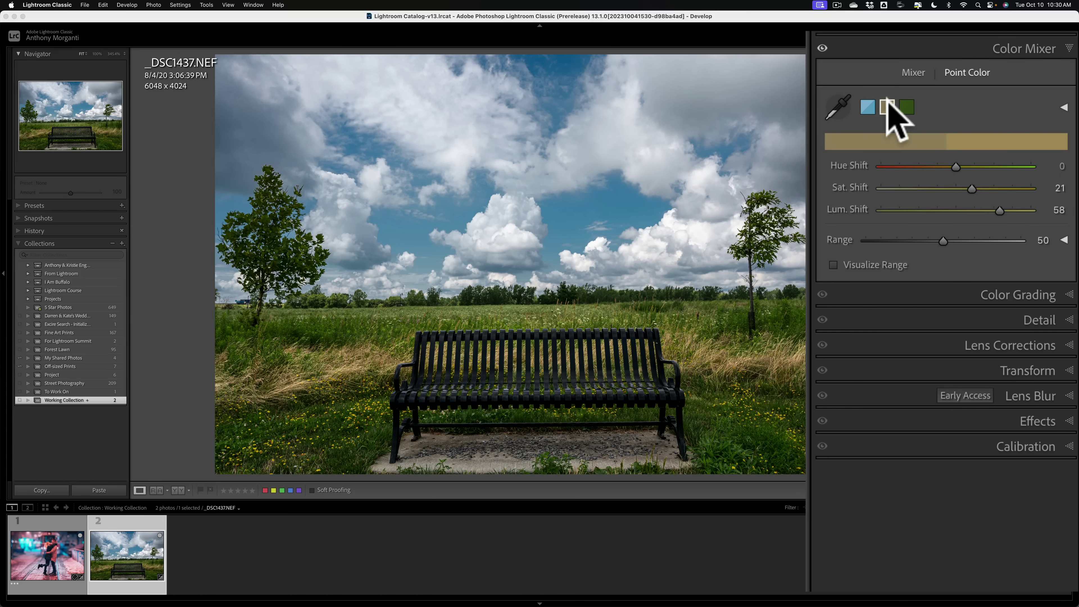
drag(1000, 210, 1015, 213)
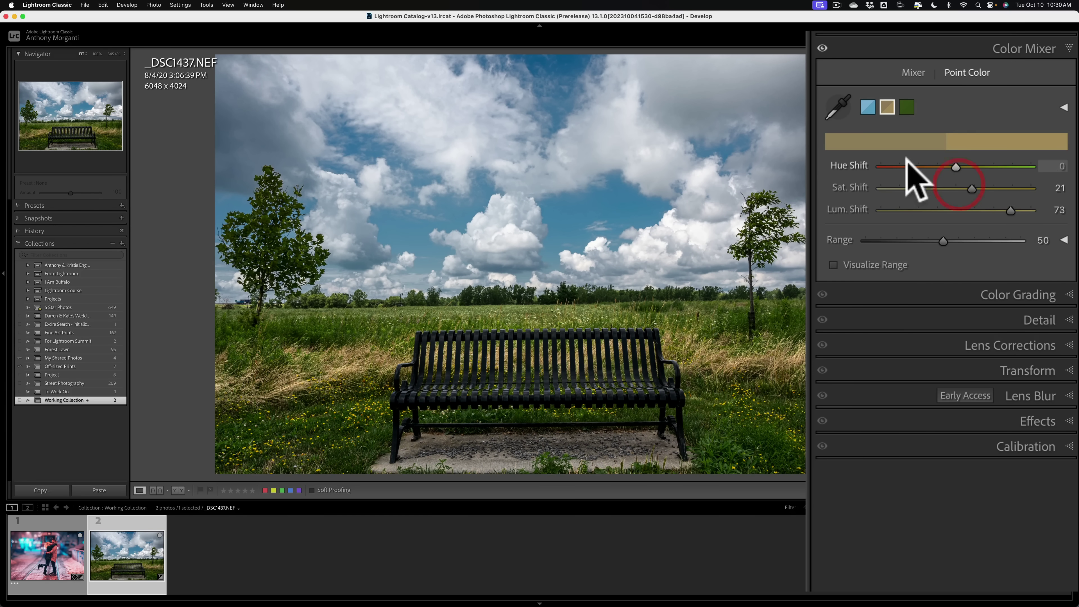
click(868, 107)
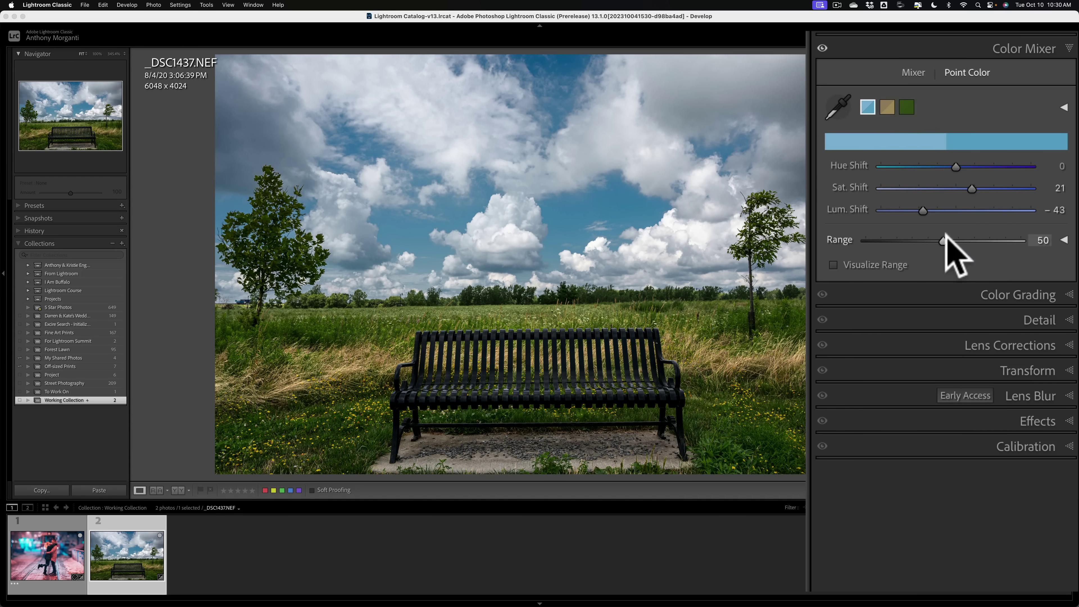
drag(923, 210, 913, 207)
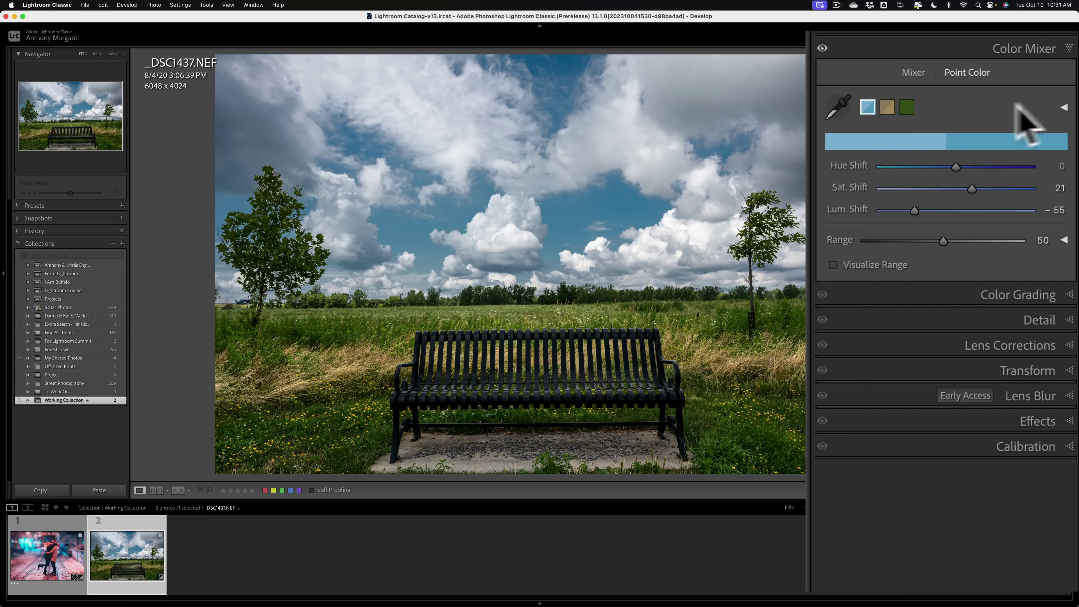
- Shift the blue sky swatch toward a deeper cyan-blue, keeping its luminance at -55
click(1063, 105)
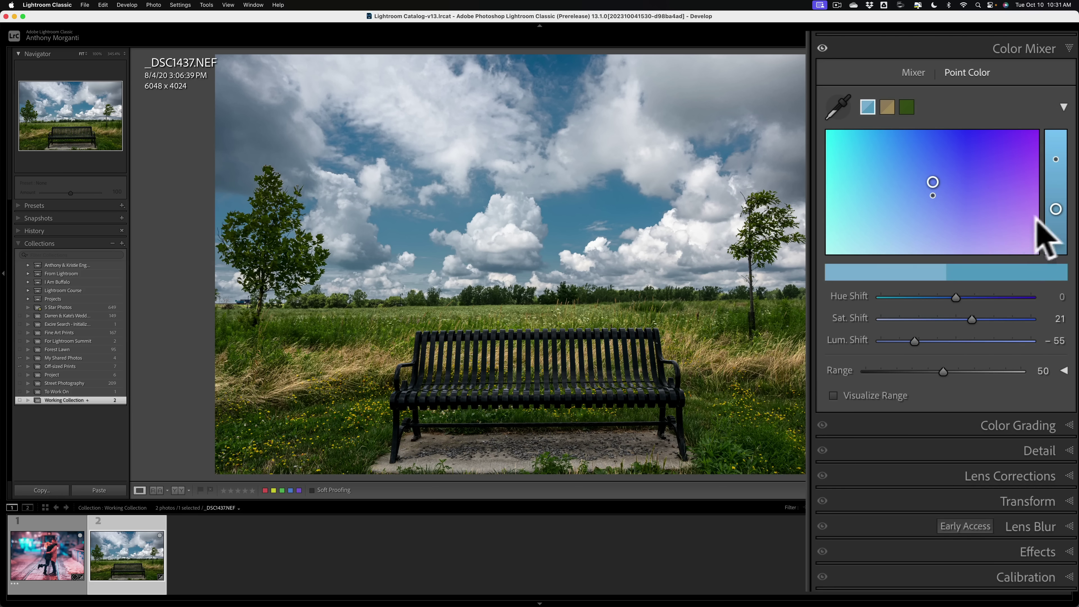
mouse_move(1055, 208)
mouse_down()
mouse_move(1053, 253)
mouse_move(1062, 144)
mouse_move(1064, 293)
mouse_move(1056, 215)
mouse_up()
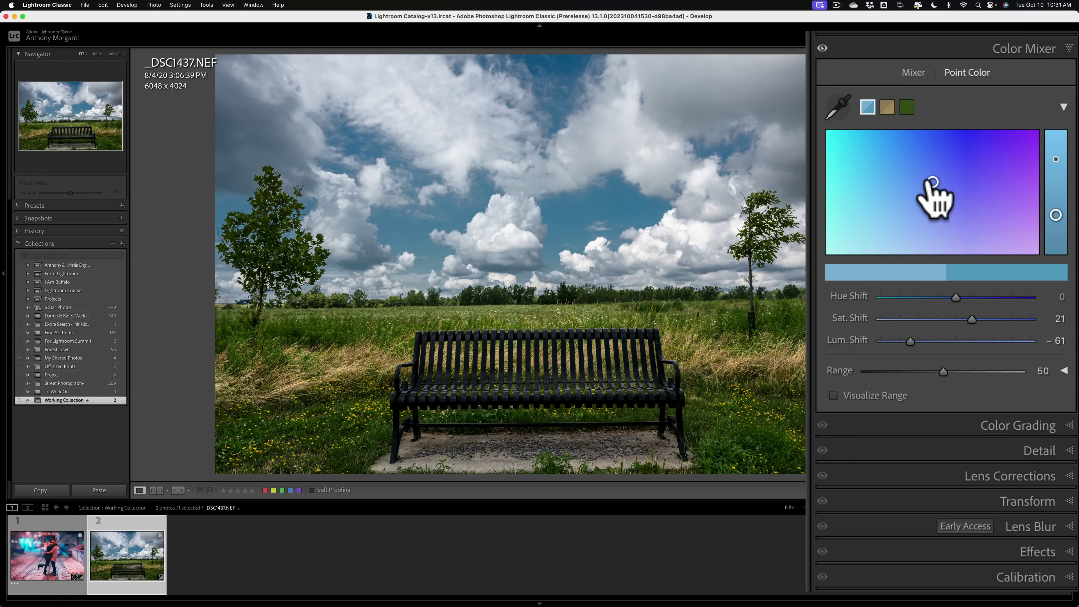
mouse_move(933, 182)
mouse_down()
mouse_move(967, 159)
mouse_move(954, 147)
mouse_move(918, 167)
mouse_move(954, 180)
mouse_move(968, 162)
mouse_move(906, 169)
mouse_move(928, 193)
mouse_move(929, 157)
mouse_move(928, 193)
mouse_move(930, 154)
mouse_move(932, 205)
mouse_move(927, 170)
mouse_move(896, 169)
mouse_move(955, 171)
mouse_move(874, 170)
mouse_move(939, 178)
mouse_move(934, 195)
mouse_up()
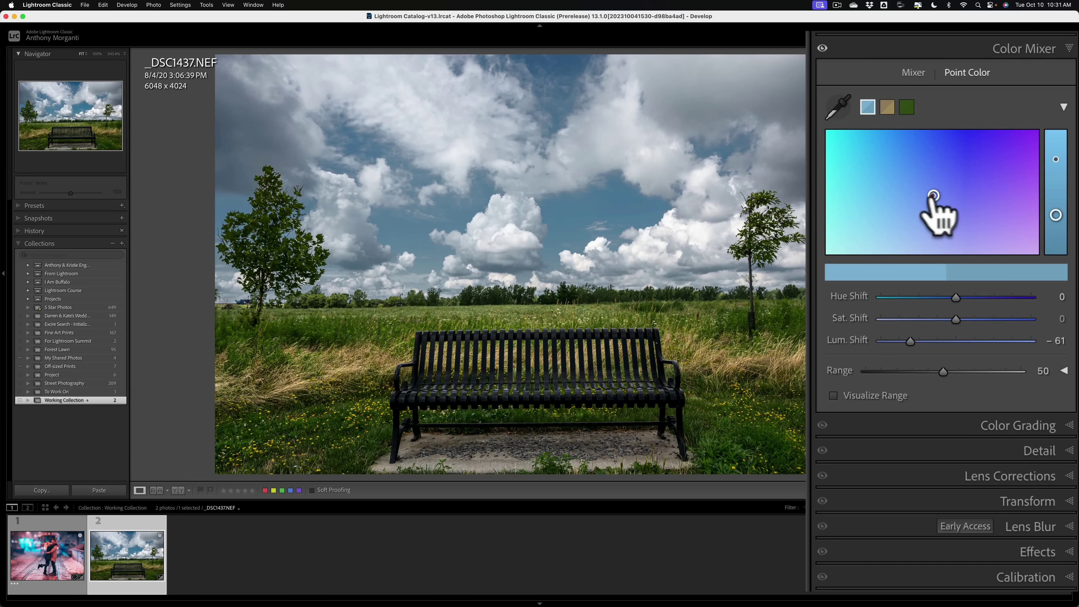
mouse_move(1055, 215)
mouse_down()
mouse_move(1056, 164)
mouse_move(1056, 242)
mouse_move(1056, 173)
mouse_move(1056, 208)
mouse_up()
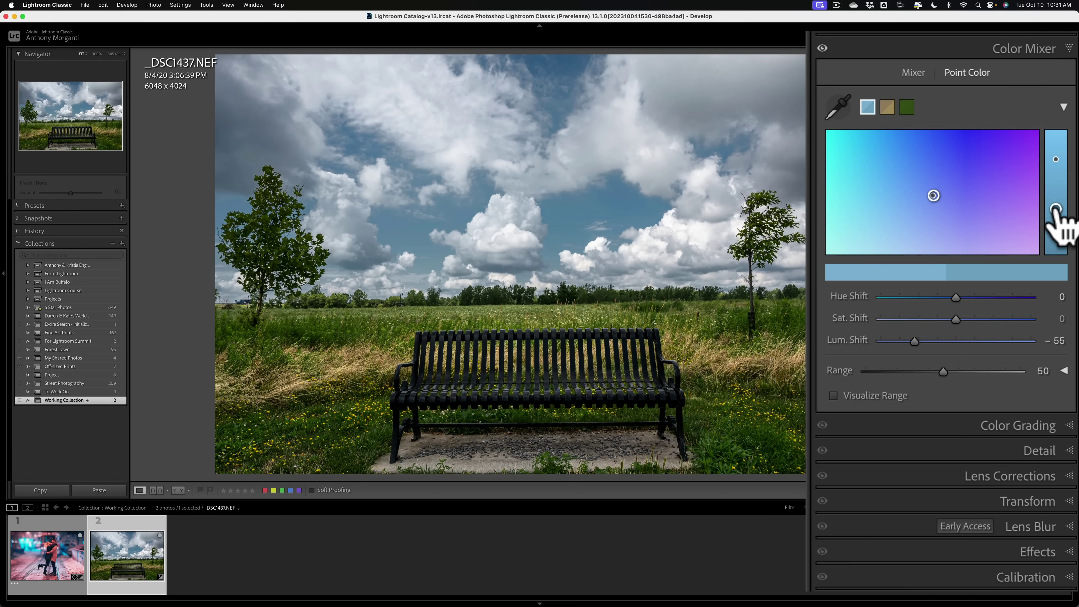
click(1064, 107)
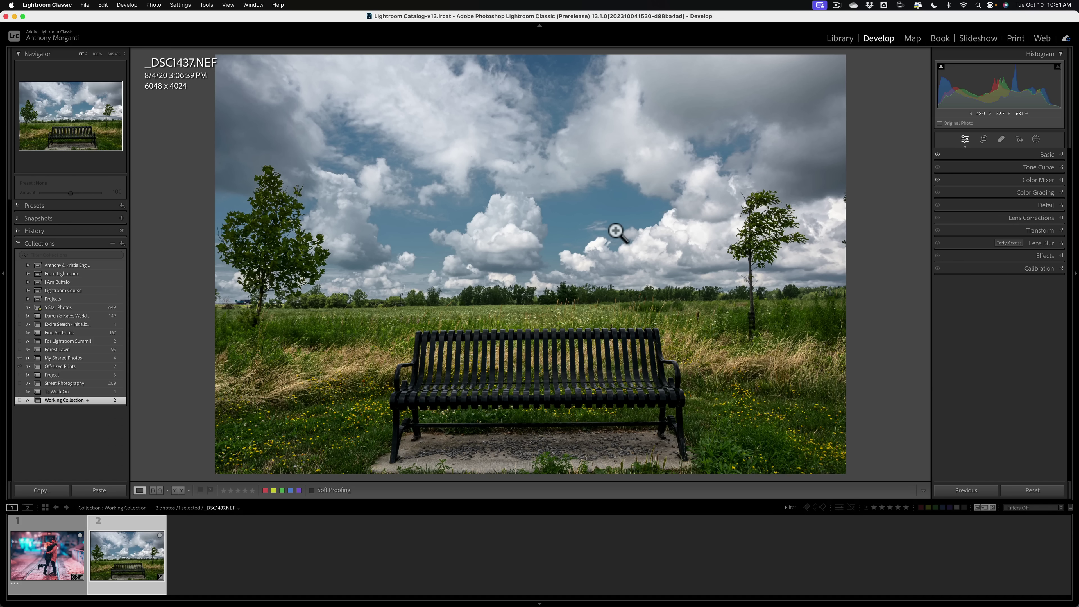
- Expand the Basic panel and switch the photo to black and white with Adobe Monochrome
click(1046, 154)
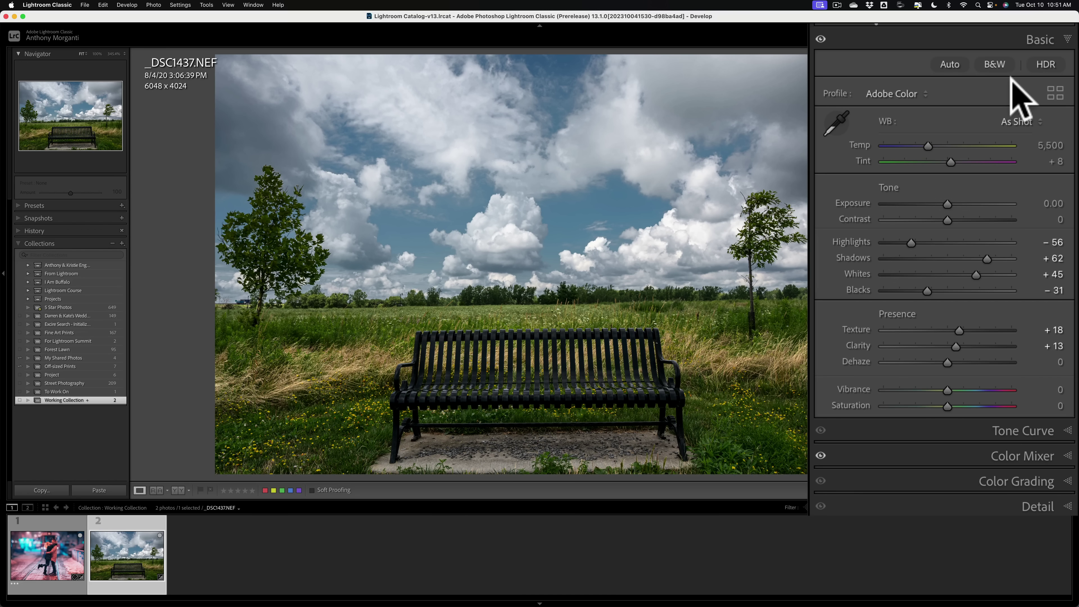
click(994, 64)
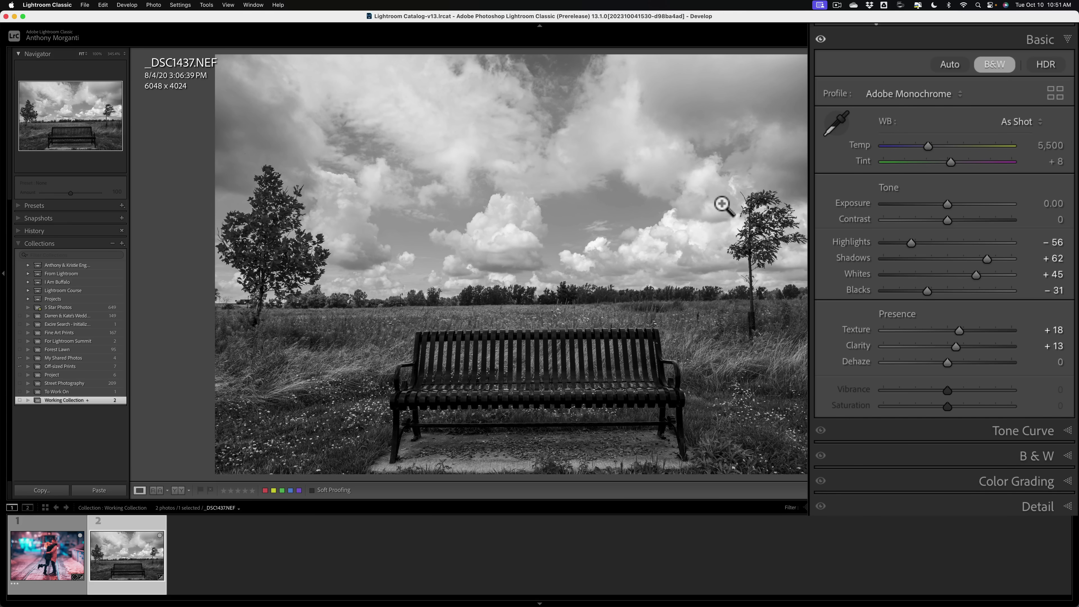
- Restore colour with Adobe Color, then enable HDR editing after comparing it off and on
click(996, 65)
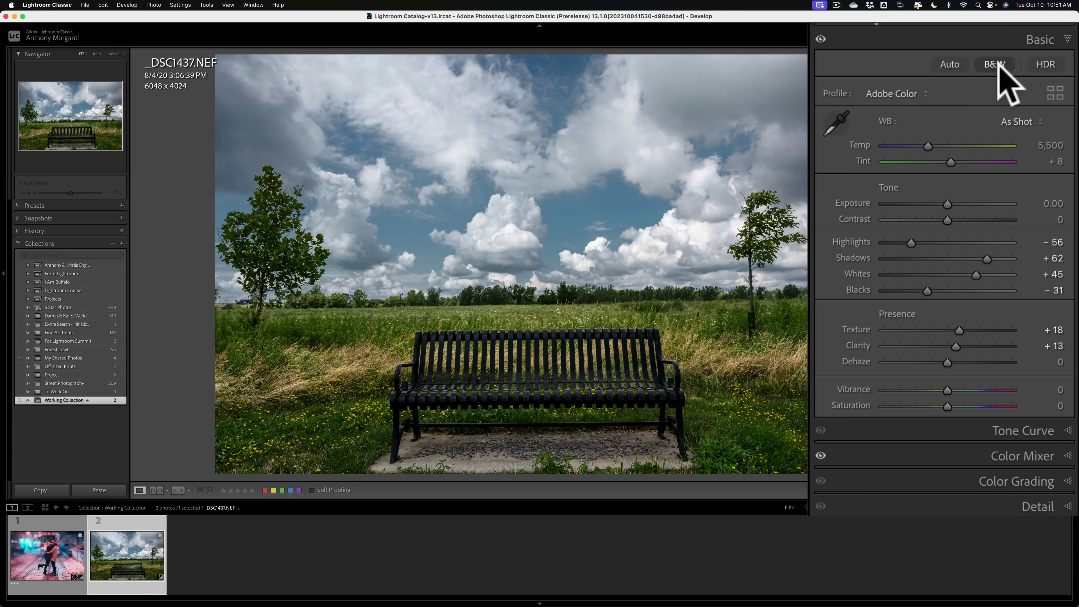
click(1049, 65)
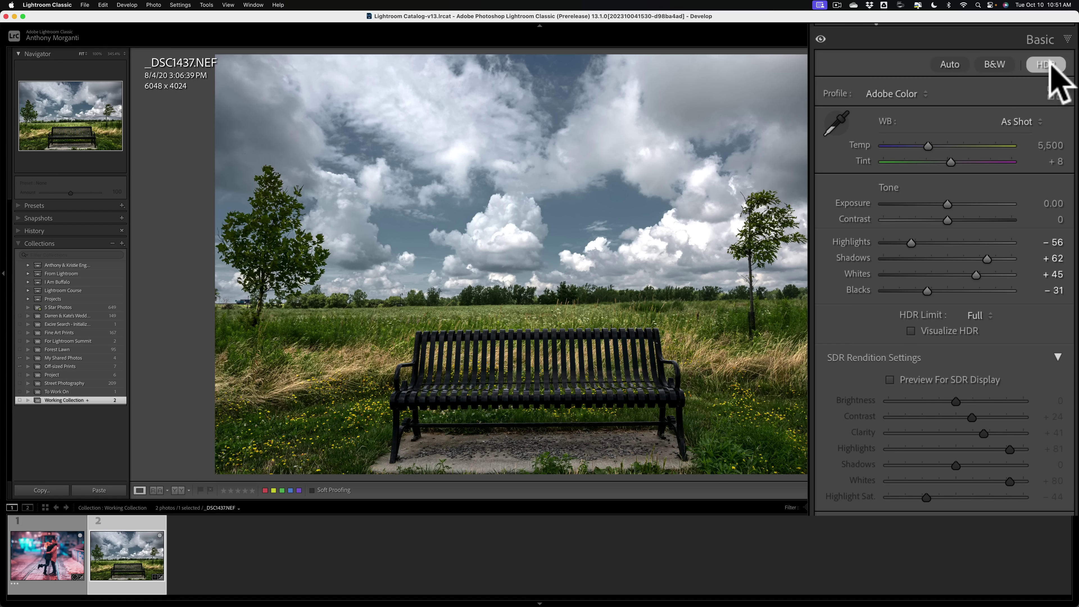
click(1049, 64)
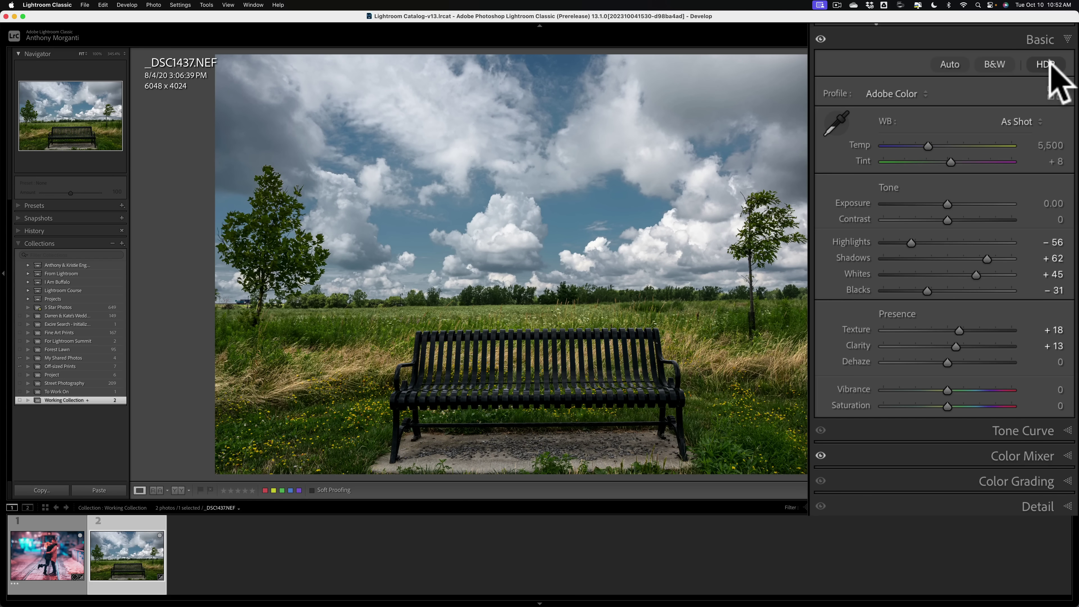
click(1049, 64)
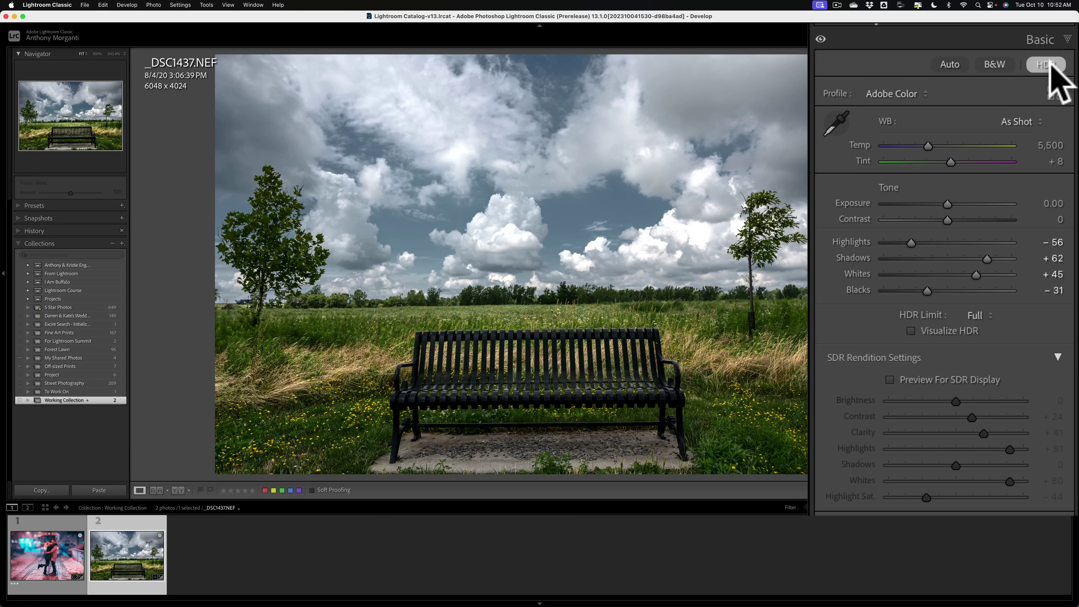
- Turn on Visualize HDR, raise Whites to +100, and preview each stop band, ending on SDR
click(910, 331)
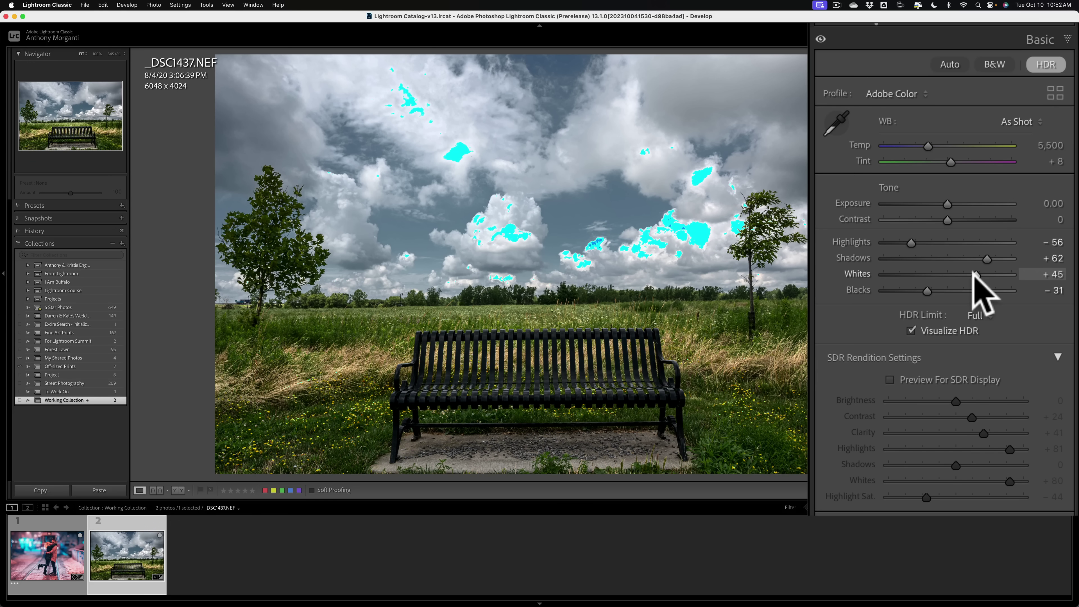
drag(976, 276, 1019, 273)
click(1024, 275)
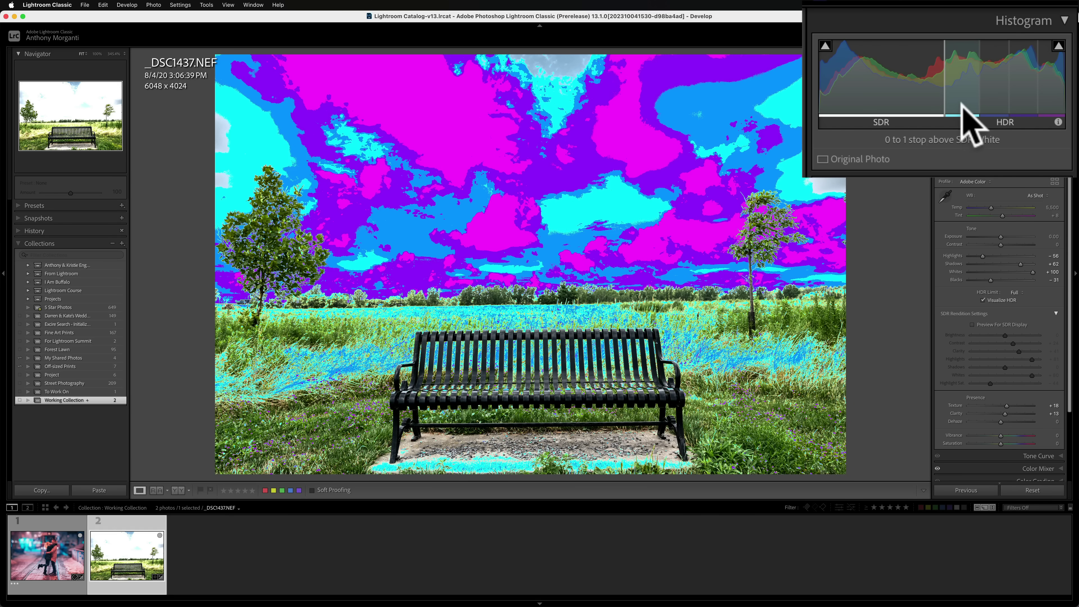
mouse_move(955, 104)
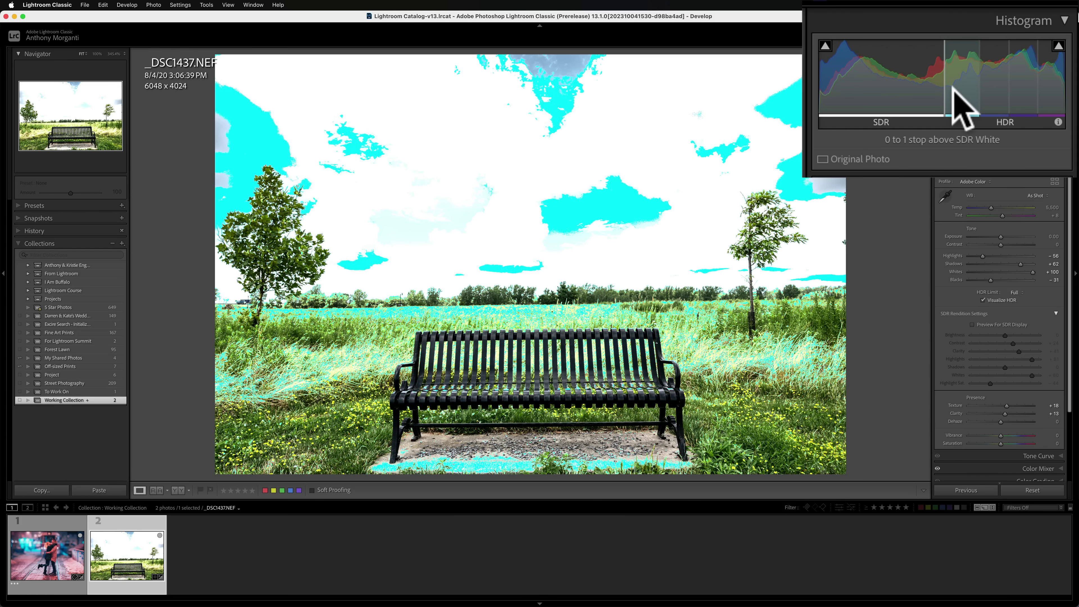
mouse_move(988, 106)
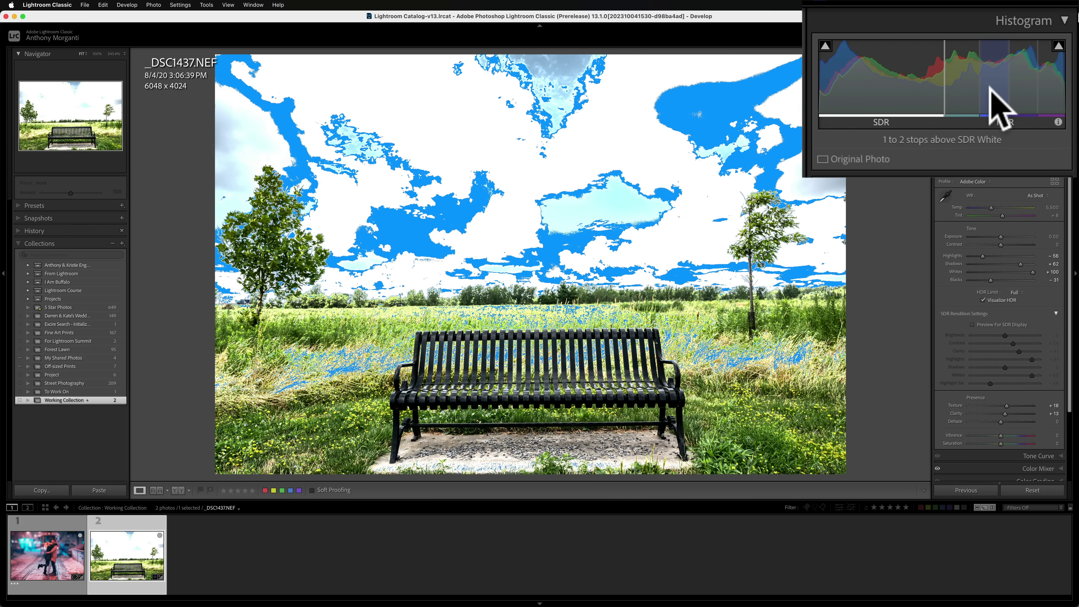
mouse_move(1029, 82)
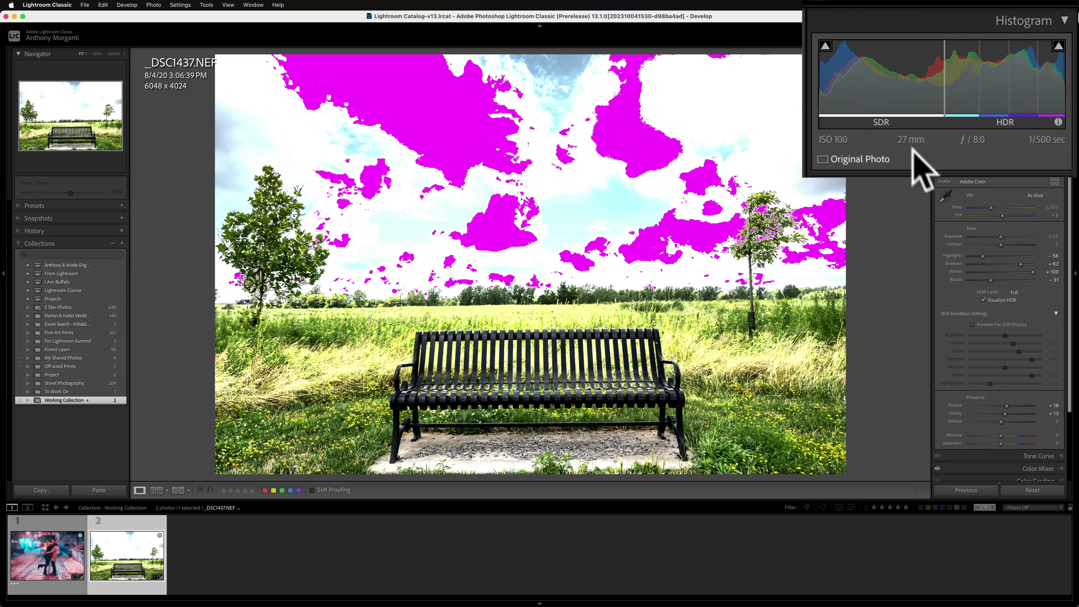
mouse_move(874, 87)
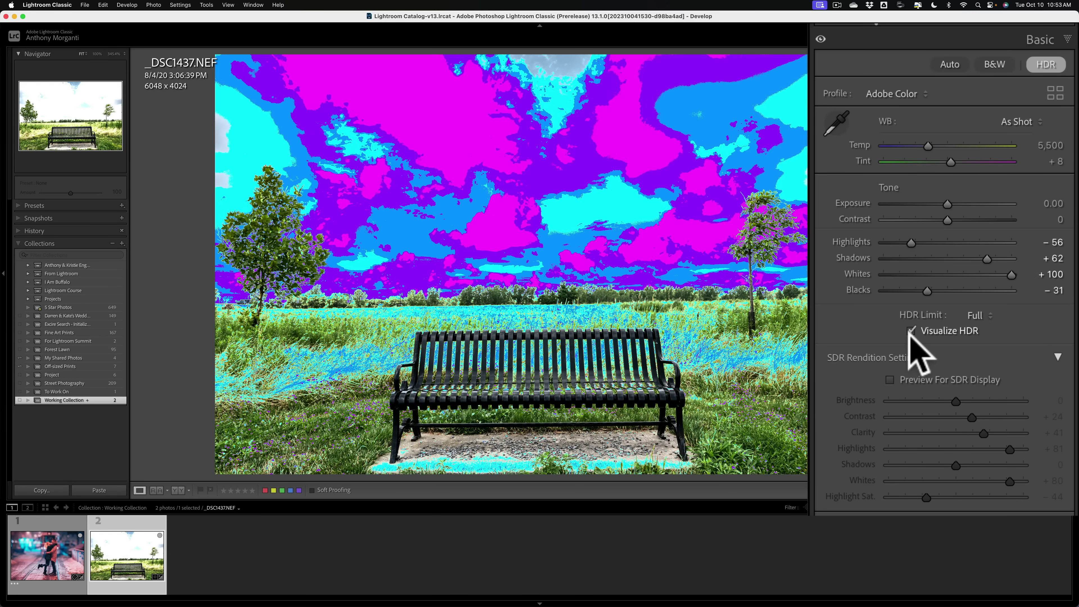
- Lower Whites from +100 and settle them at +49 so only cloud patches show HDR
drag(1011, 274, 963, 273)
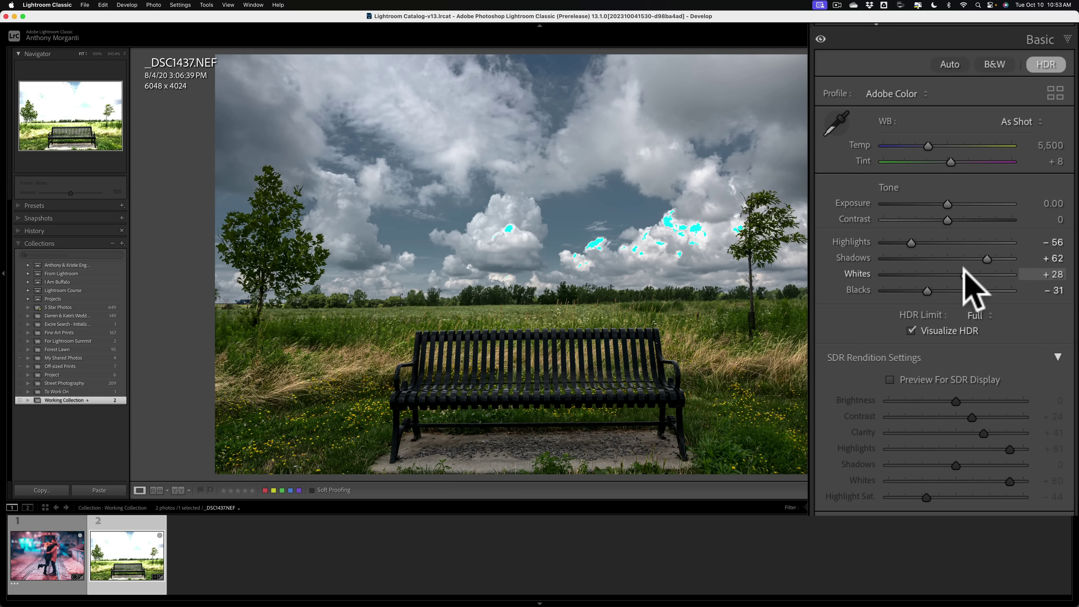
mouse_move(964, 274)
mouse_down()
mouse_move(997, 274)
mouse_move(977, 274)
mouse_up()
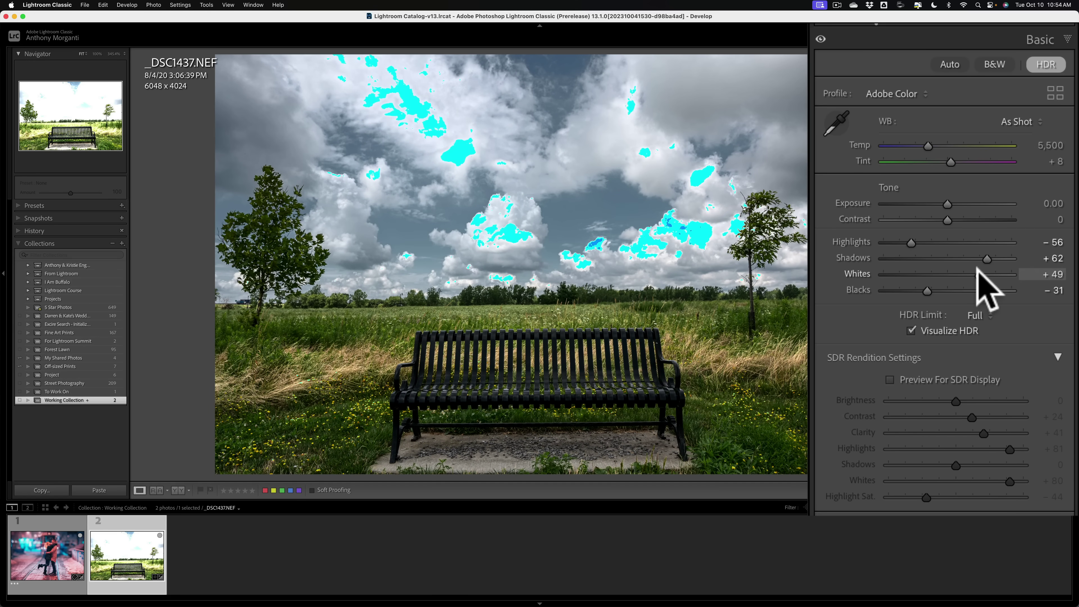
click(979, 274)
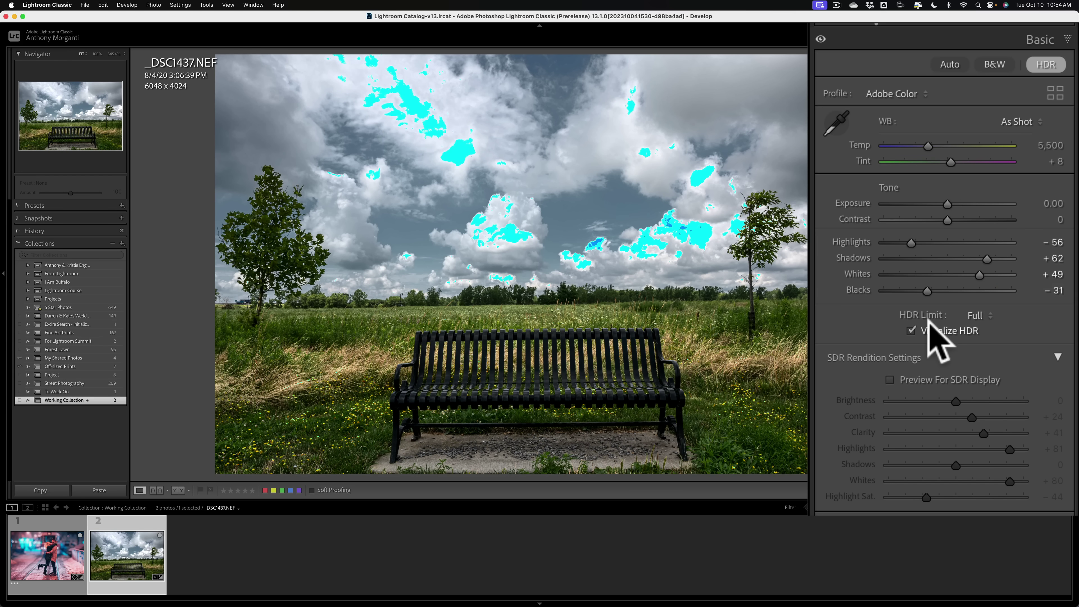
- With Visualize HDR off, set Whites to +33 while checking clipping warnings, then hide them
click(910, 331)
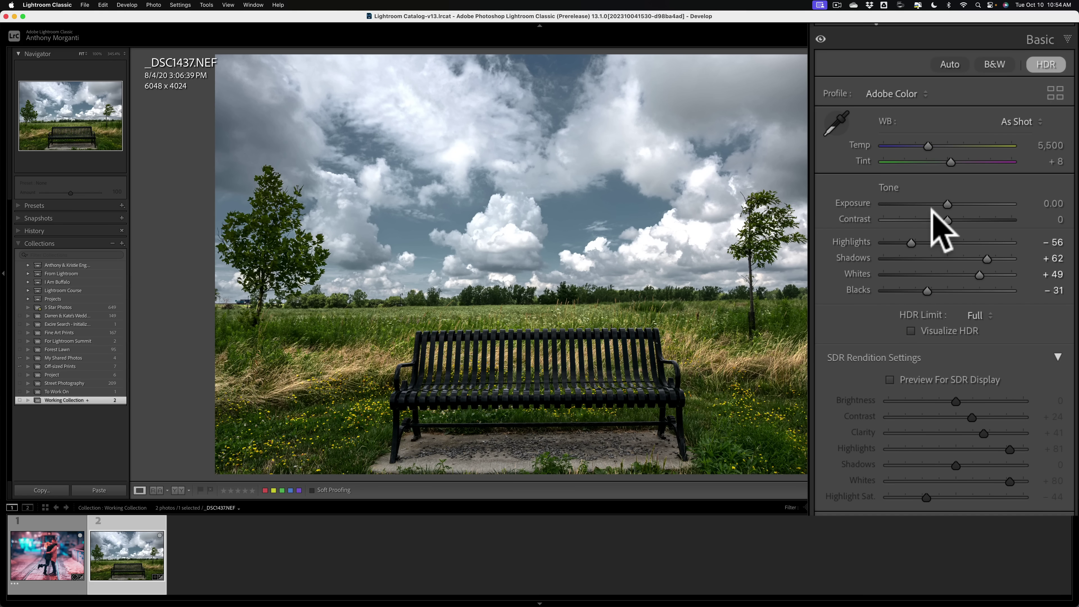
key(j)
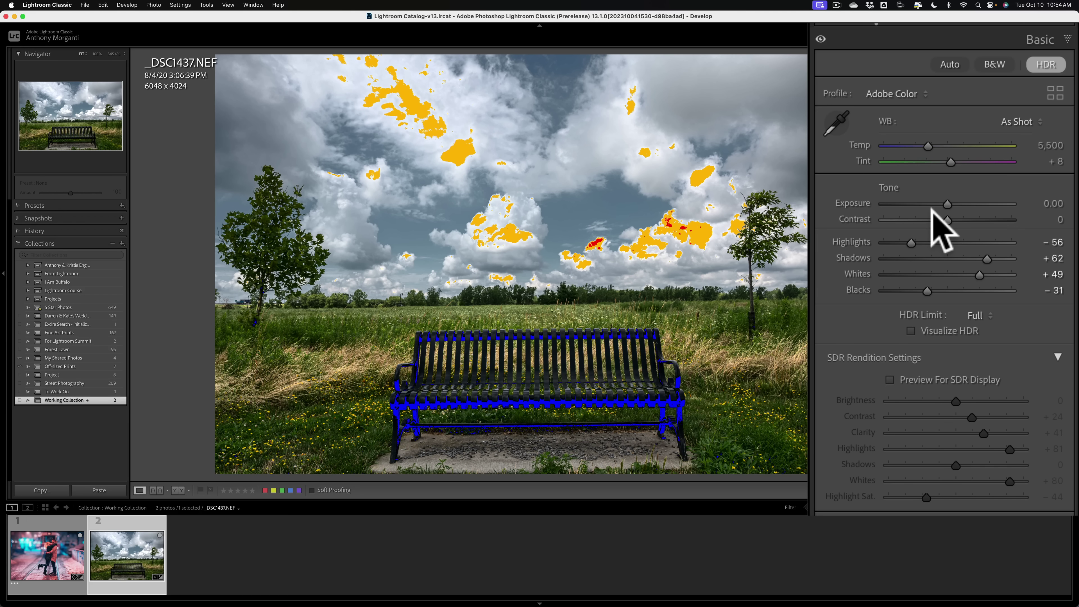
scroll(892, 213, down, 1)
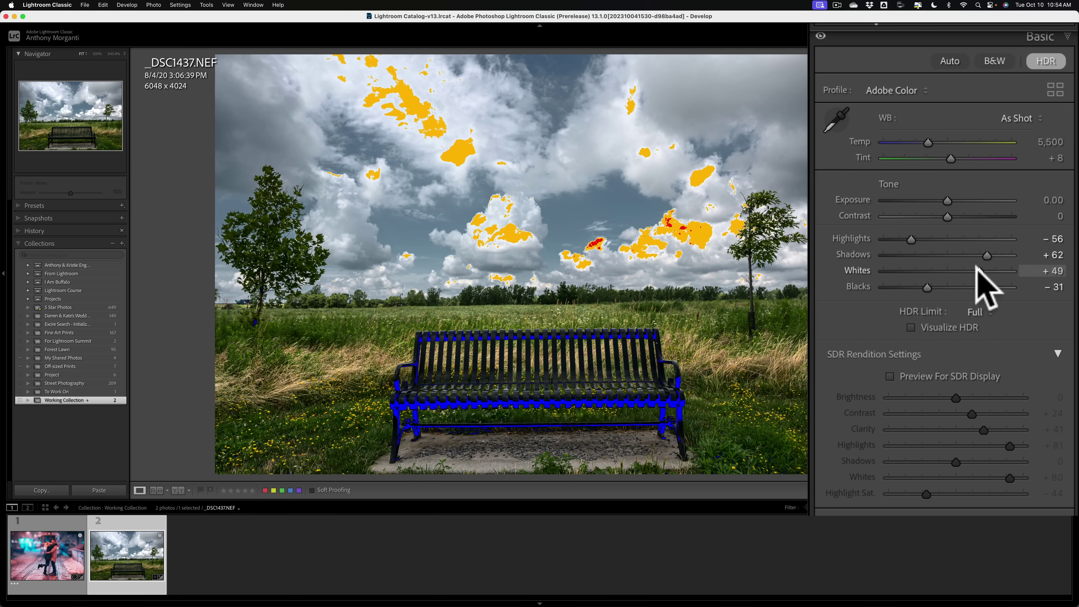
mouse_move(976, 269)
mouse_down()
mouse_move(1008, 268)
mouse_move(968, 269)
mouse_up()
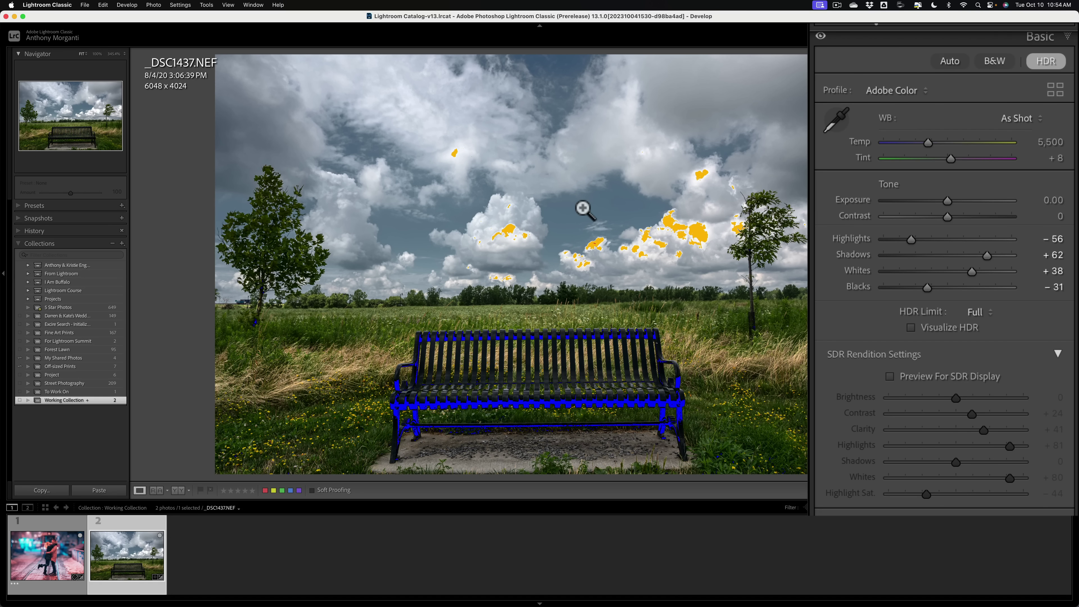
click(972, 272)
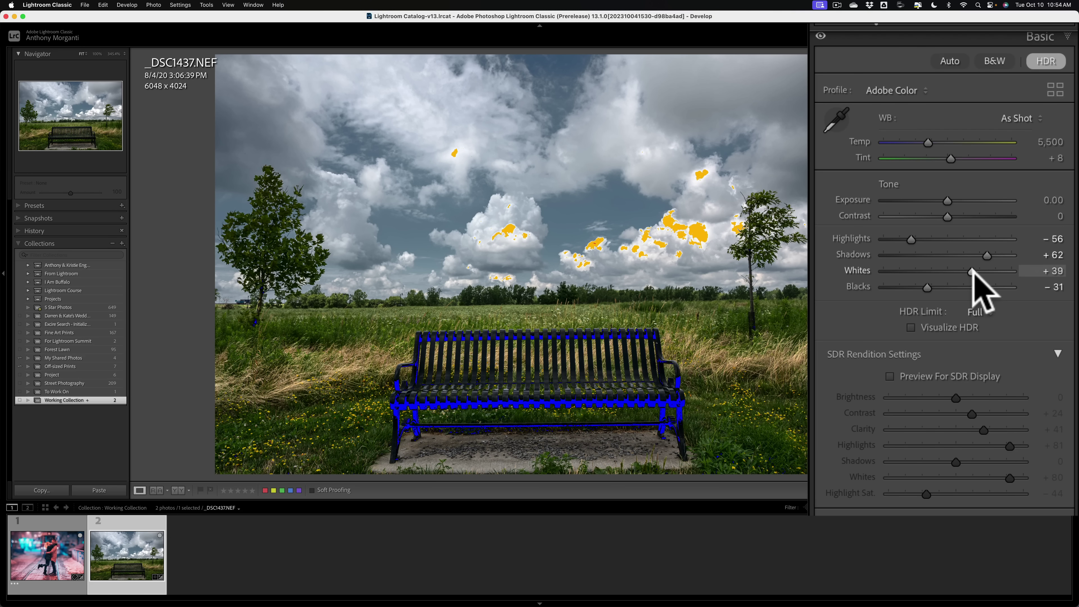
drag(973, 272, 968, 272)
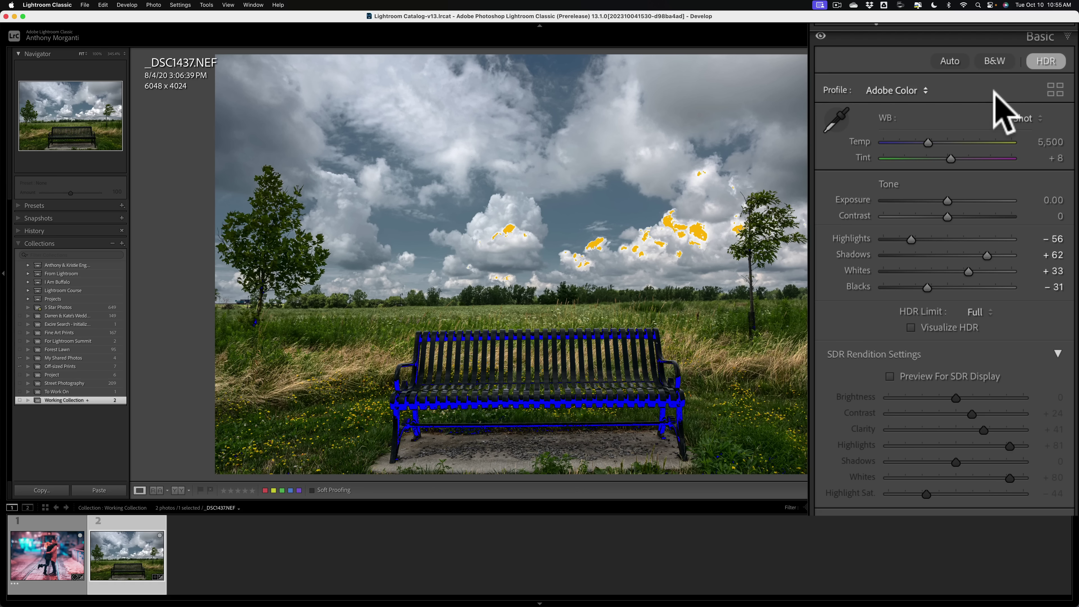
key(j)
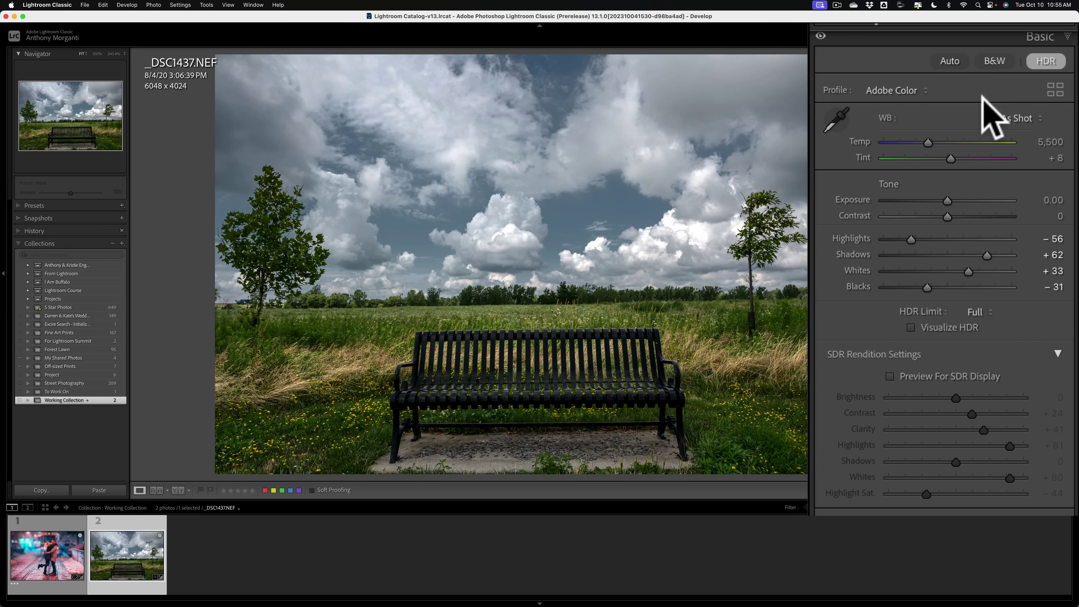
- Turn on Preview For SDR Display and reset the SDR rendition settings
click(892, 376)
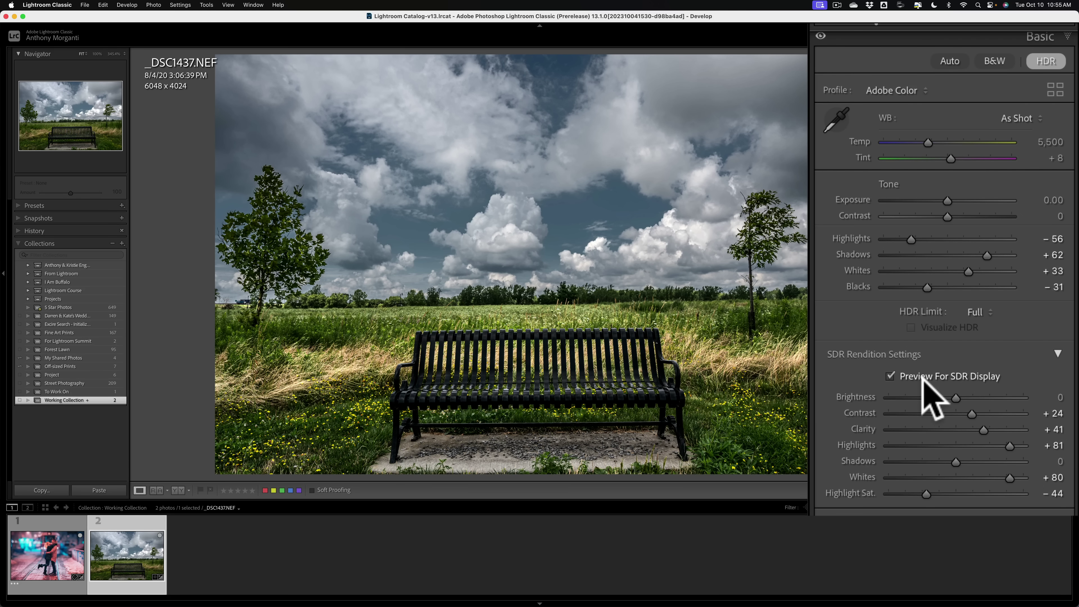
key(alt)
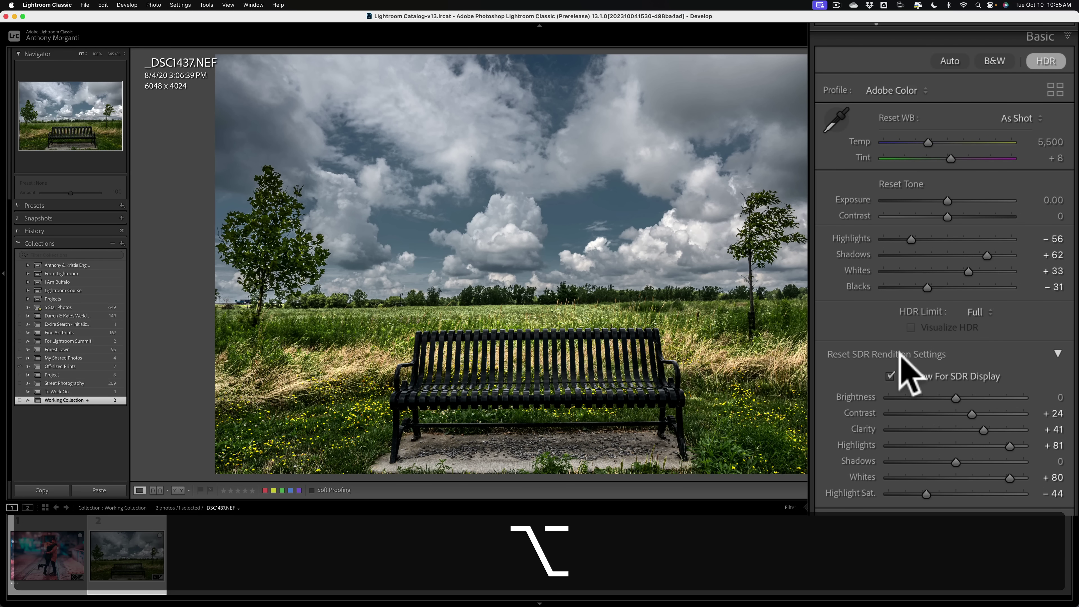
alt+click(899, 354)
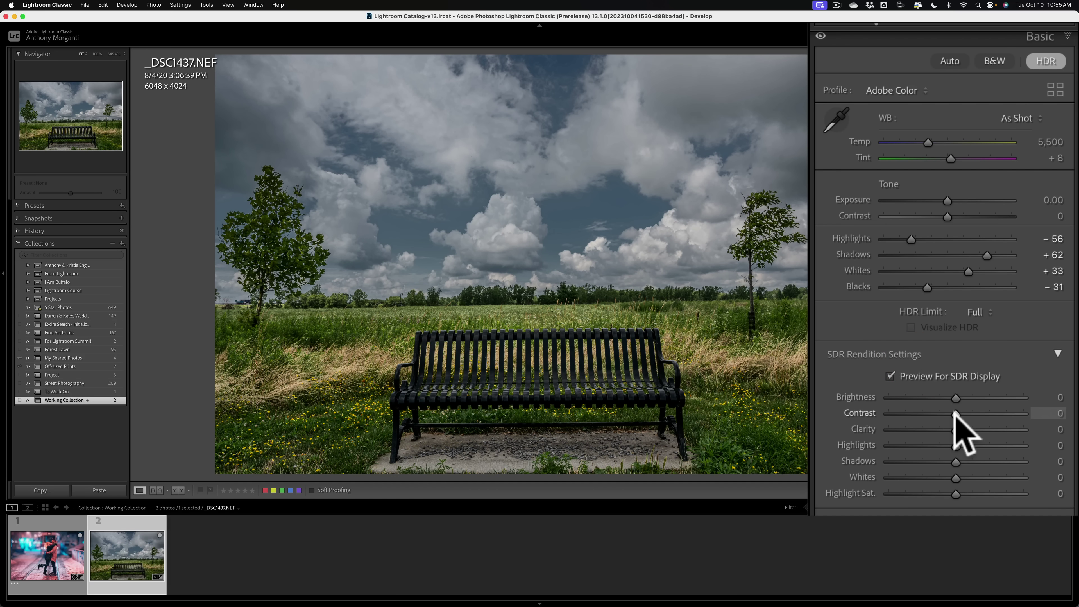
- Set SDR Contrast +21, Clarity +39, Highlights +100, Shadows +63, Whites +86, Highlight Sat −25, Brightness +26
drag(954, 415, 970, 418)
drag(957, 430, 982, 430)
drag(956, 445, 1024, 445)
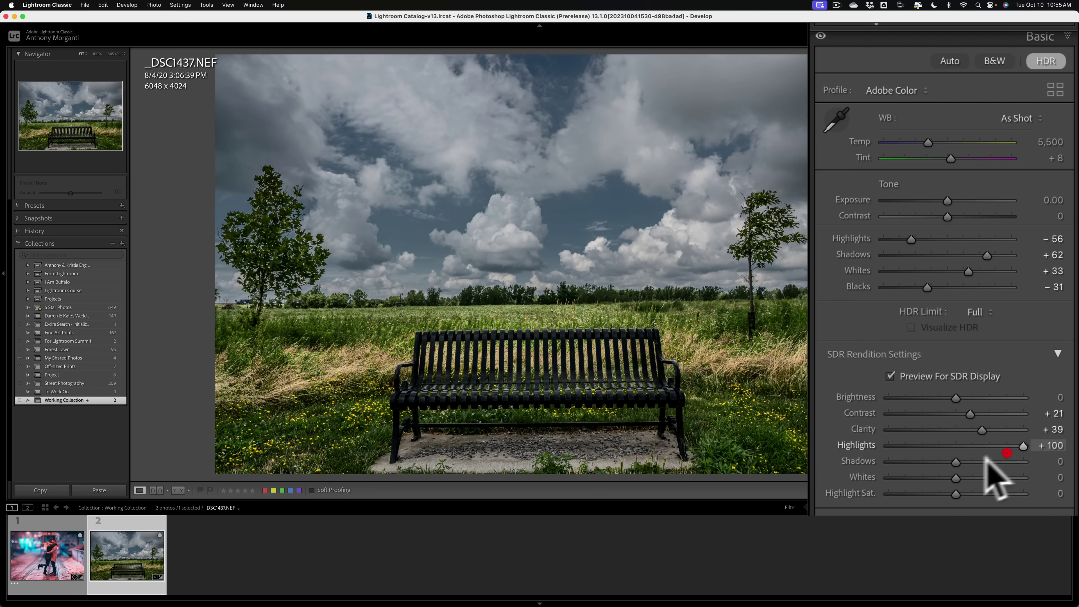
drag(956, 461, 1012, 477)
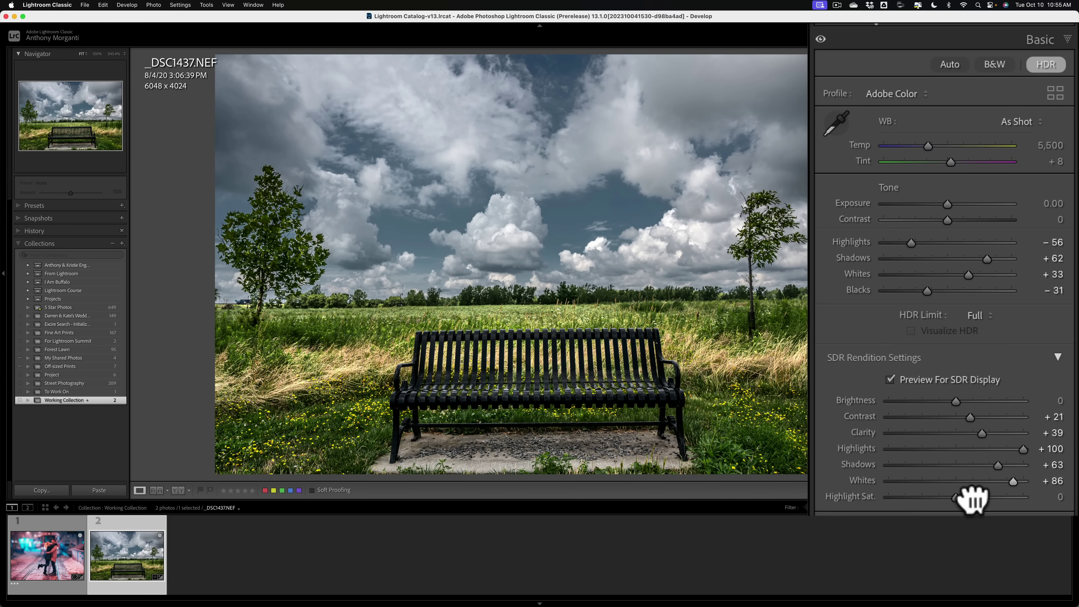
mouse_move(955, 494)
mouse_down()
mouse_move(923, 494)
mouse_move(949, 495)
mouse_up()
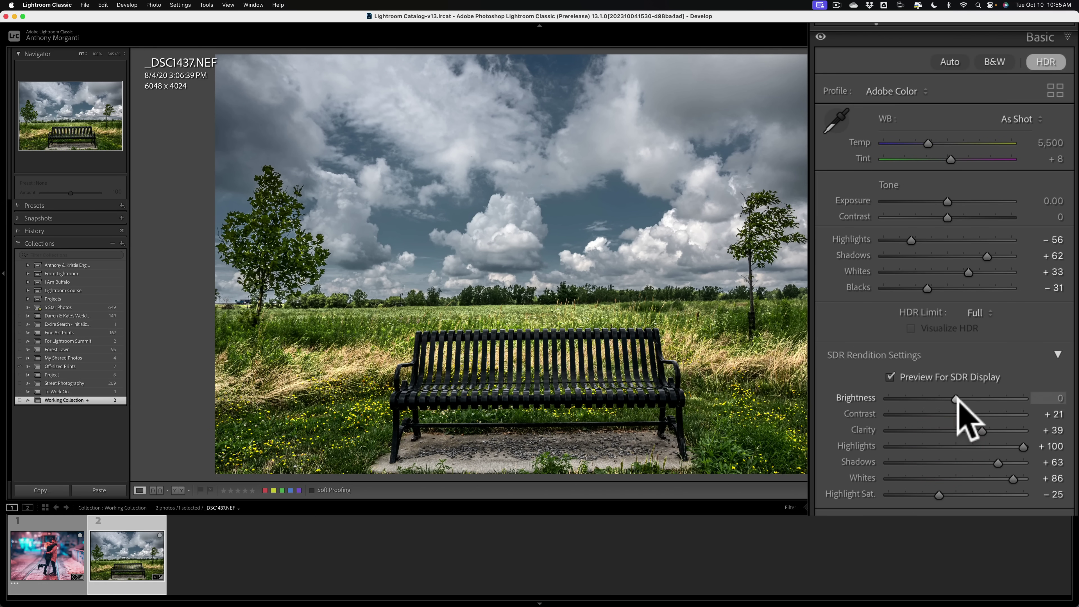
drag(956, 398, 973, 400)
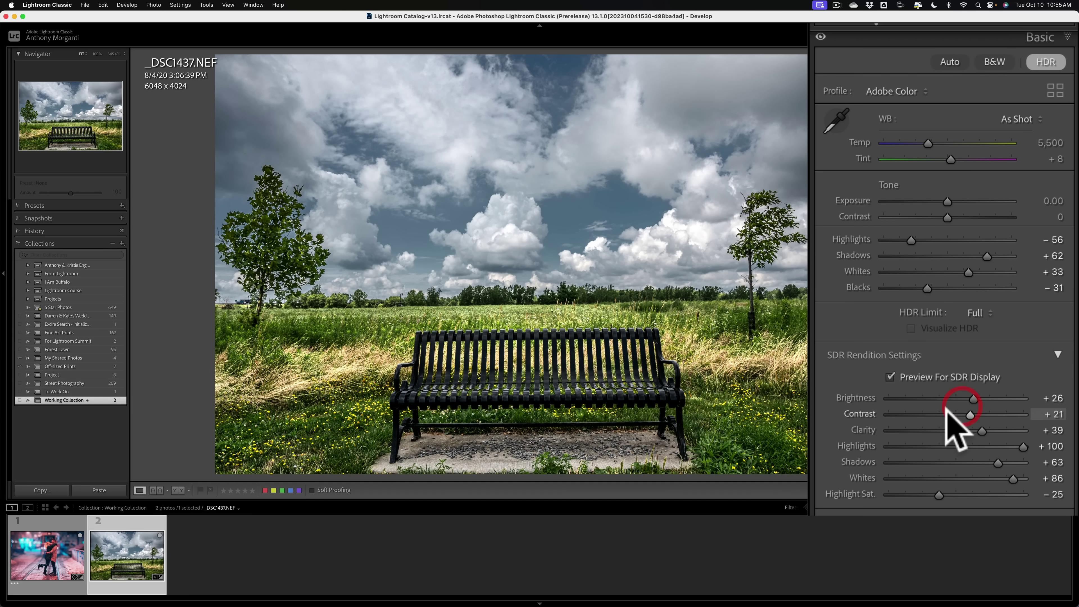
click(890, 377)
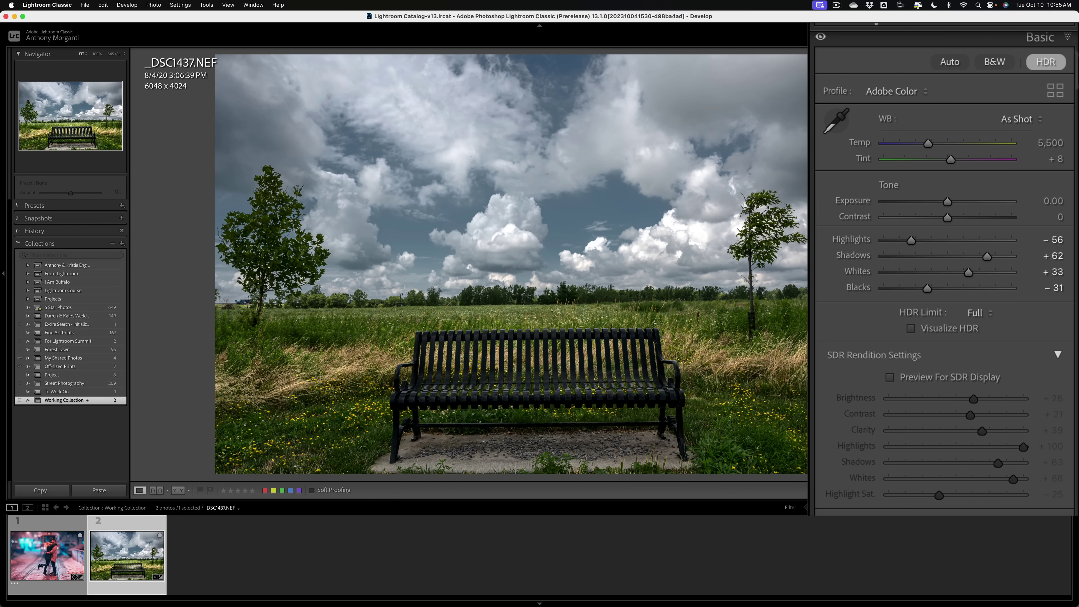
click(890, 377)
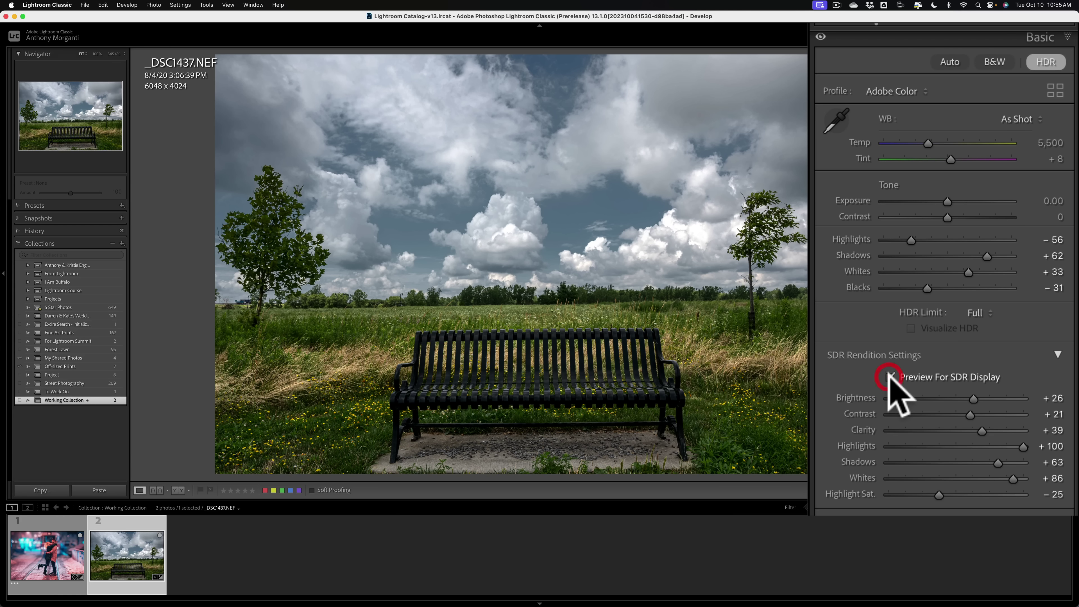
- Turn off the SDR display preview and switch HDR editing off
click(890, 377)
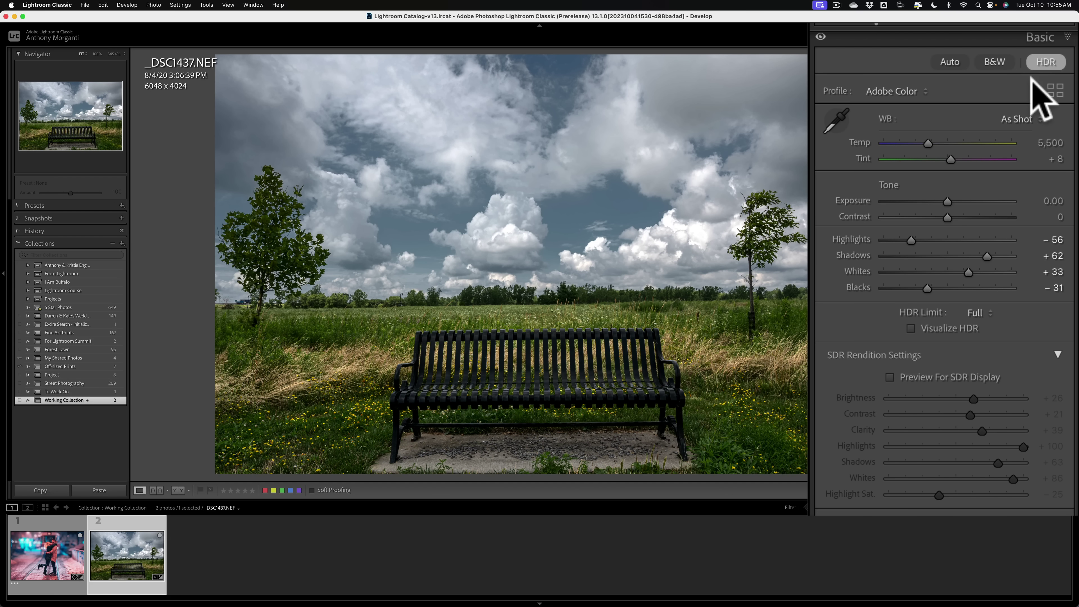
click(1047, 63)
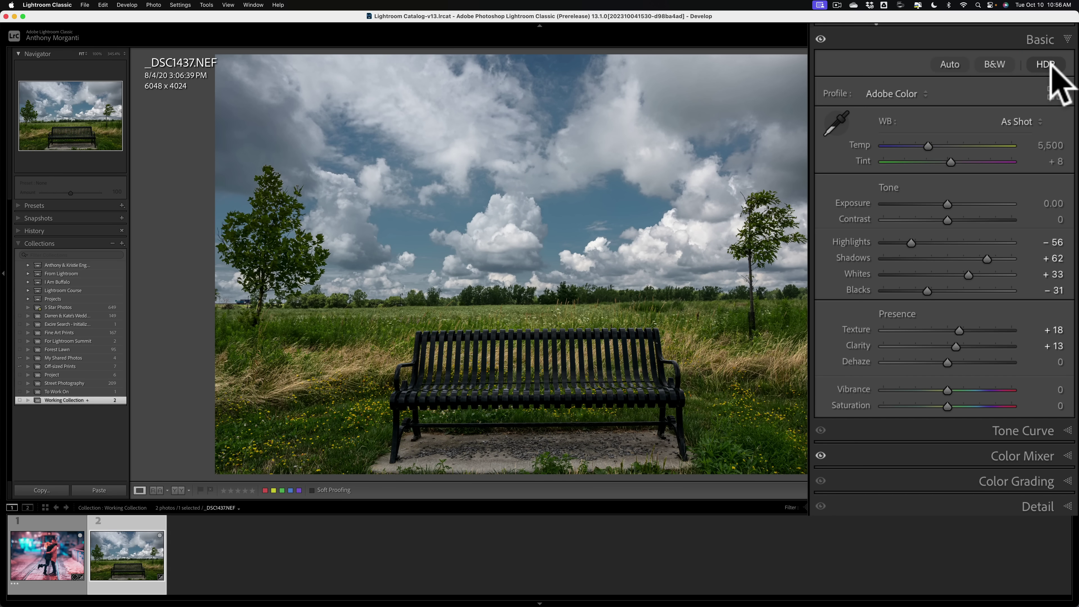